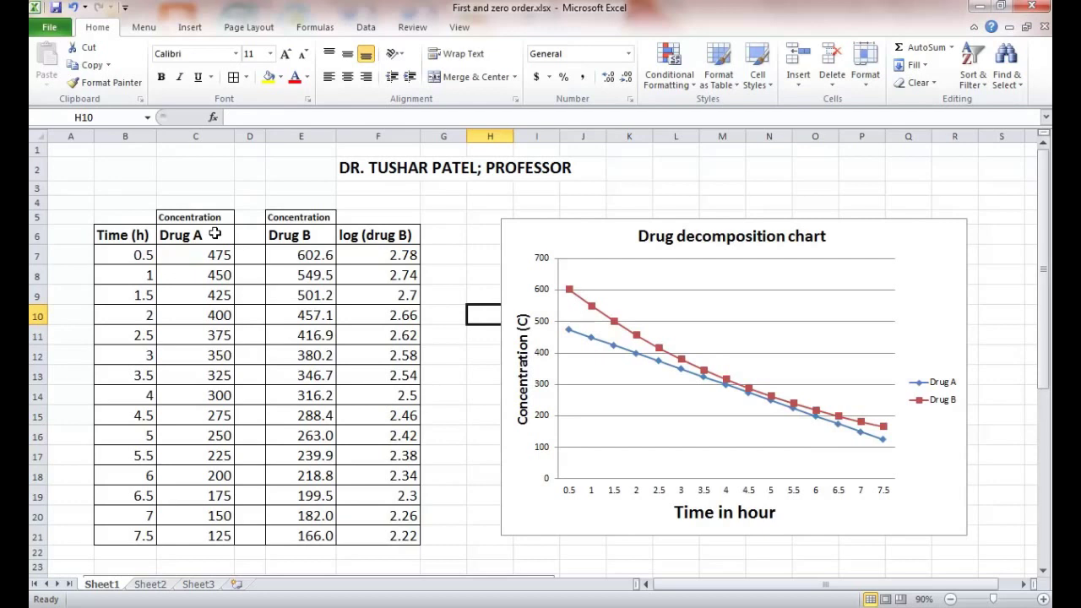
- Select the Drug A and Drug B column headers and all Drug A concentration values
left_click(214, 234)
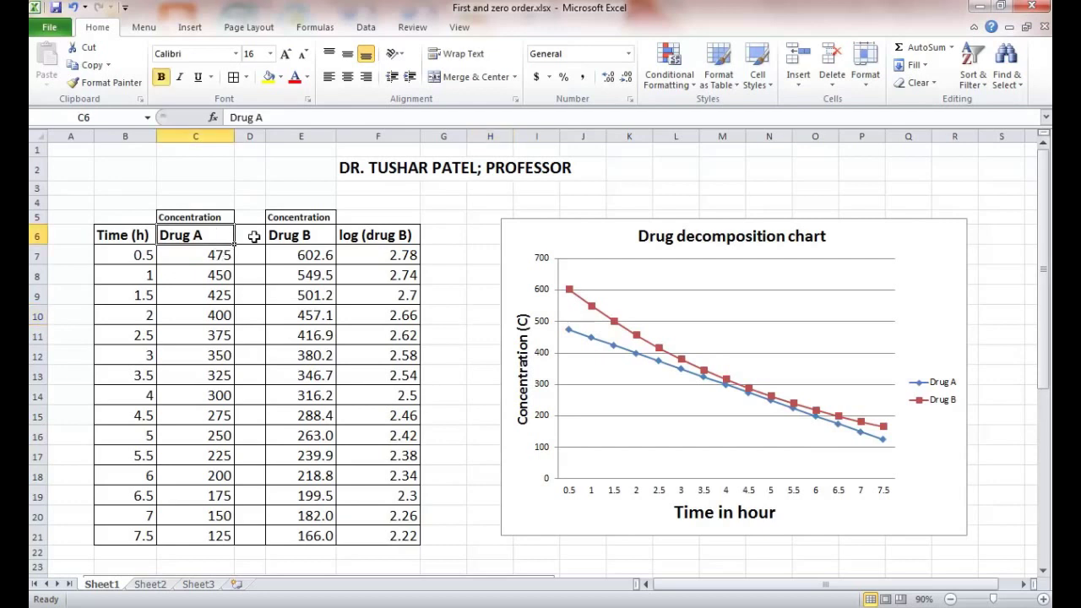
left_click(289, 235)
left_click(218, 234)
left_click(525, 238)
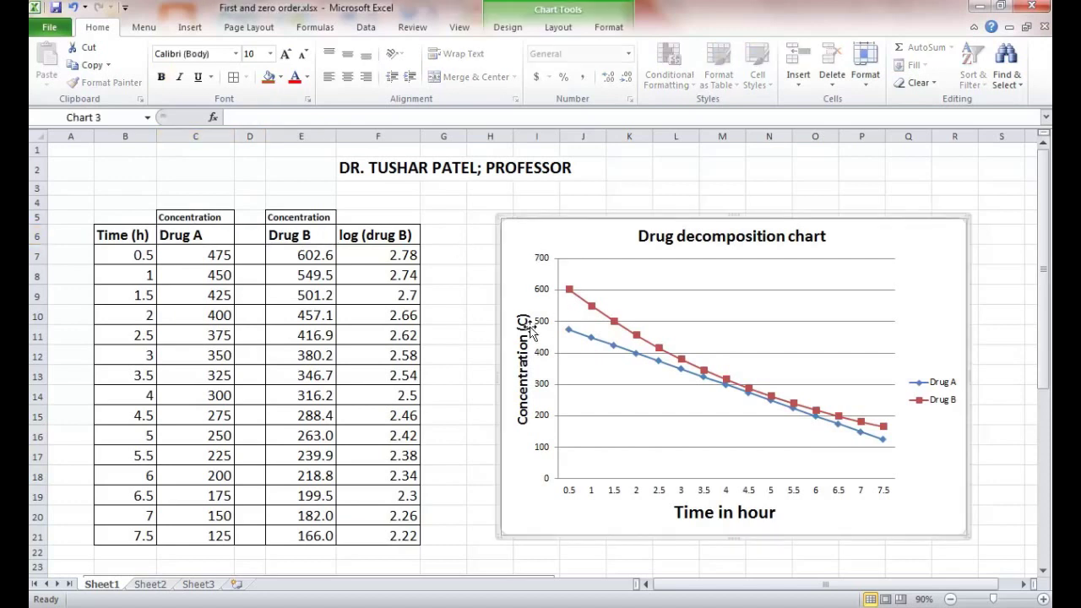
left_click(184, 234)
left_click(281, 234)
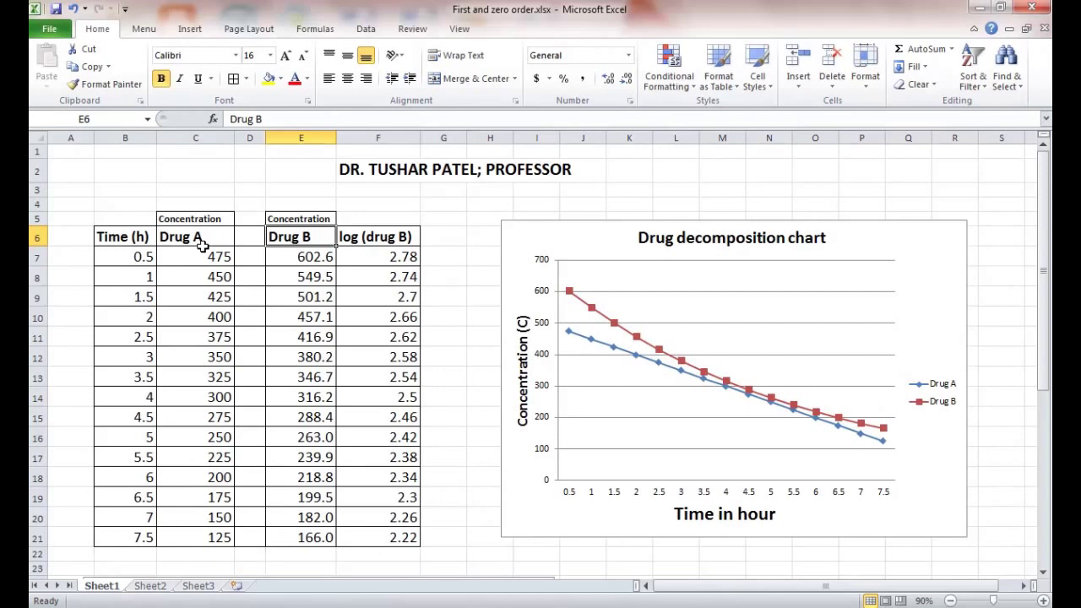
left_click(203, 237)
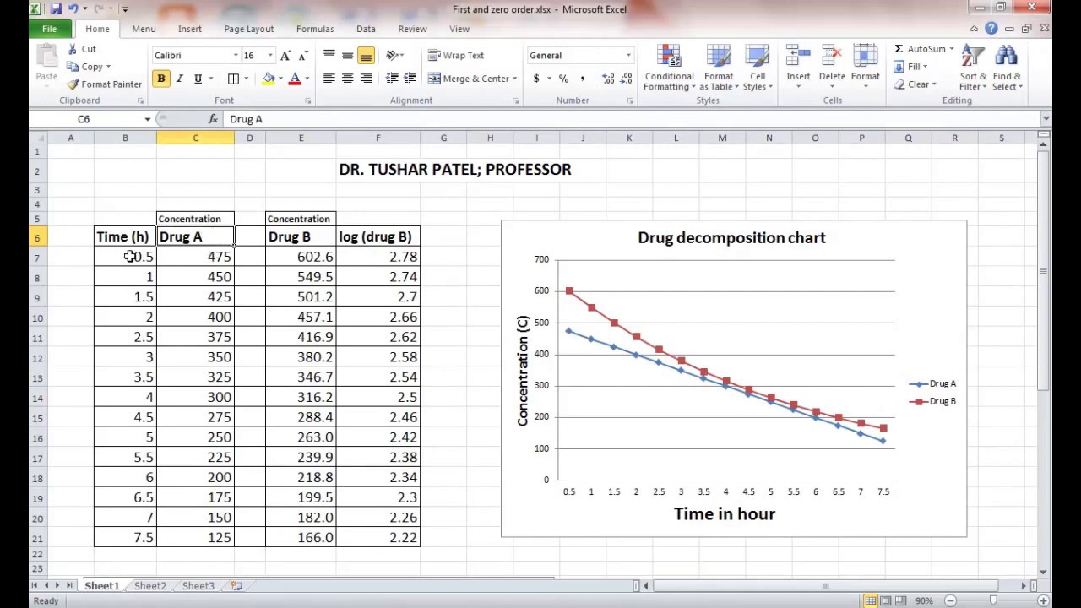
left_click_drag(204, 263, 212, 537)
- Match the Drug A and Drug B columns to their lines in the decomposition chart
left_click(581, 340)
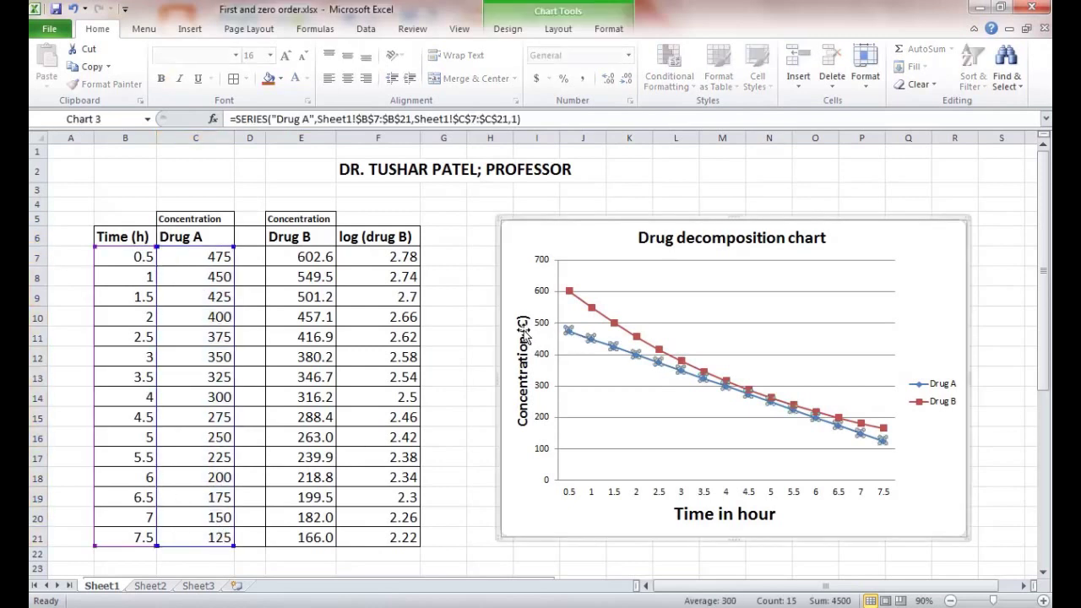
left_click(311, 237)
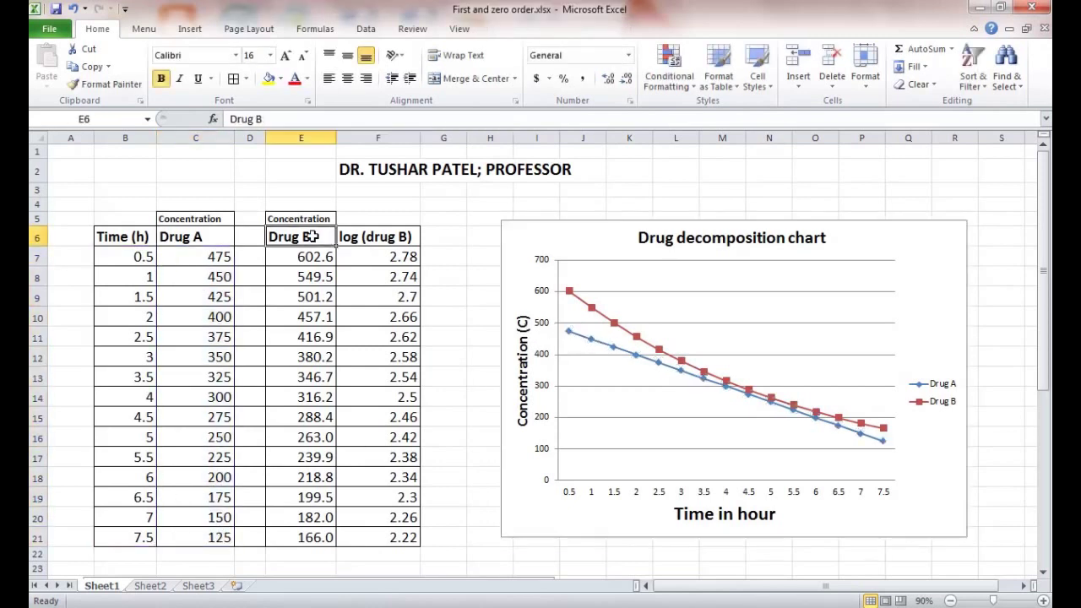
left_click(581, 305)
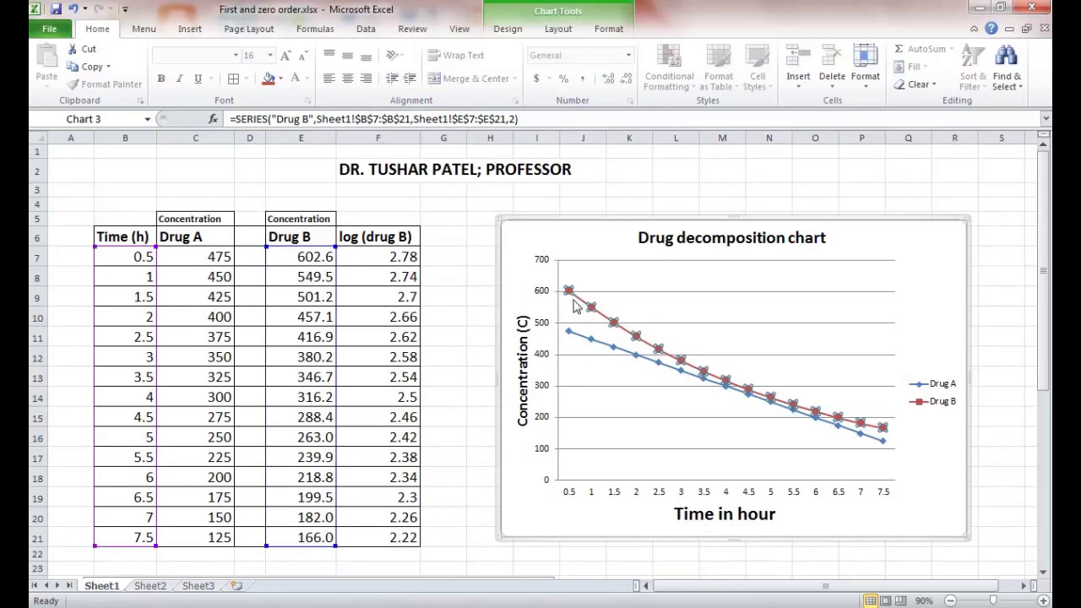
left_click(193, 237)
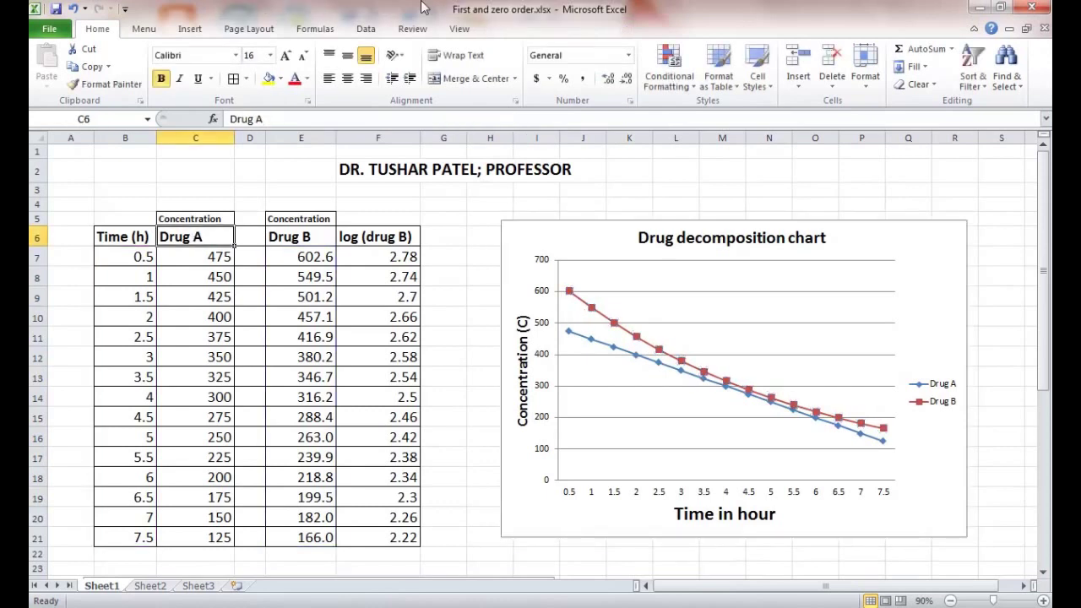
left_click(605, 345)
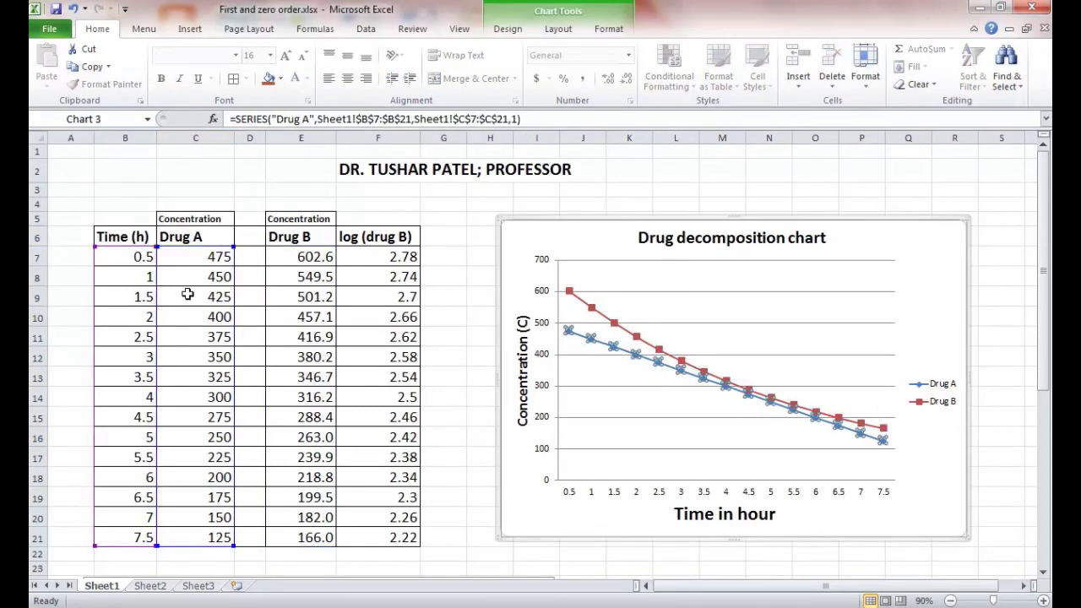
- Select the first Drug A values (475 to 425) and zoom the sheet in to 100%
left_click(207, 258)
left_click_drag(207, 257, 206, 285)
left_click(218, 297)
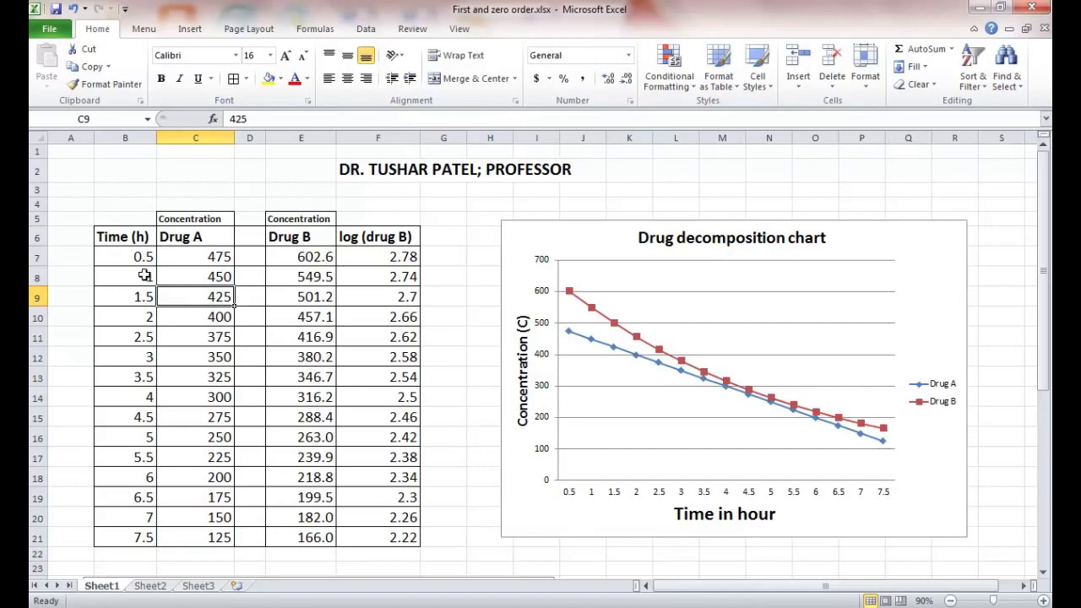
left_click_drag(144, 275, 211, 296)
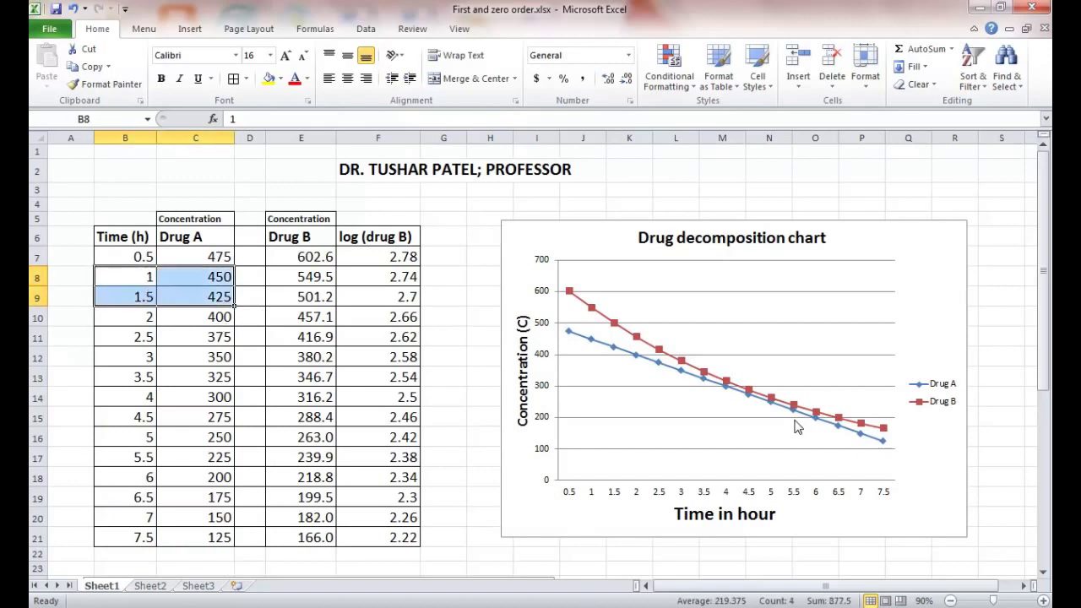
left_click(1044, 601)
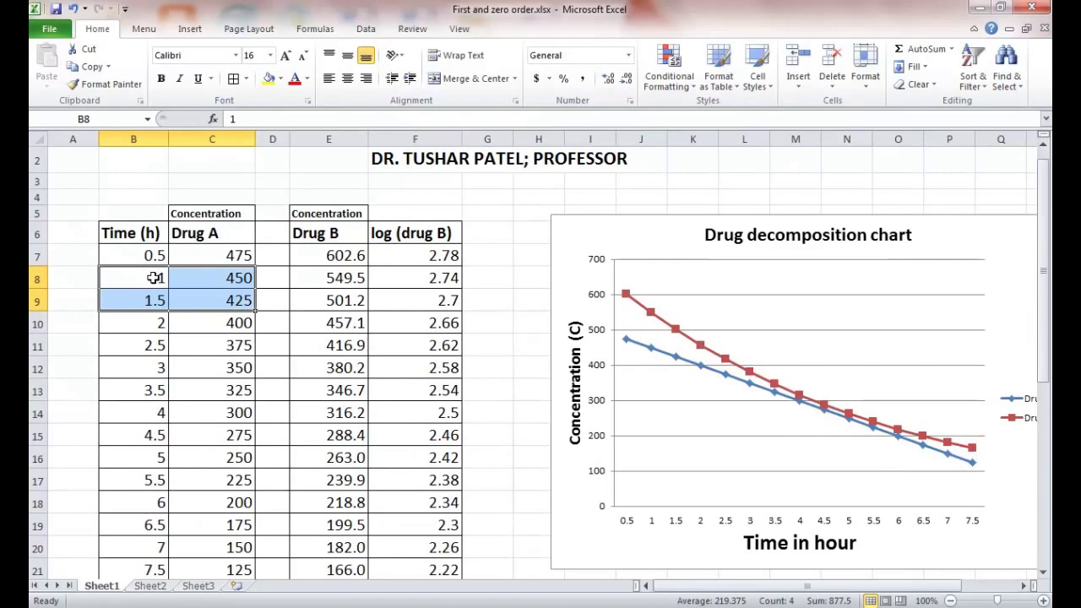
- Select times 6 and 6.5 h with their Drug A values, 200 and 175
left_click(235, 330)
left_click_drag(150, 279, 221, 301)
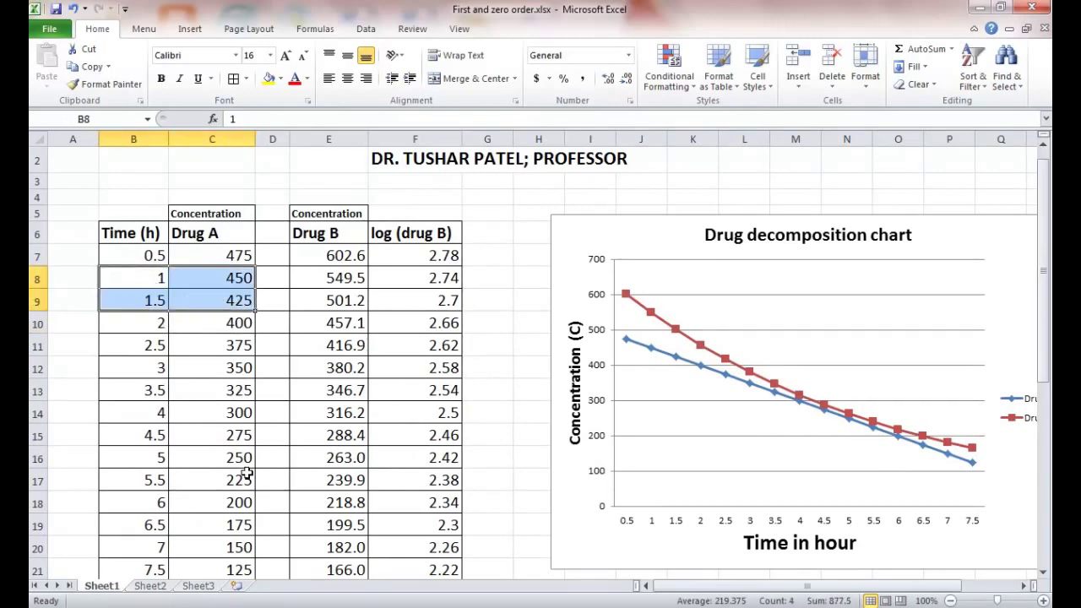
left_click_drag(148, 505, 203, 528)
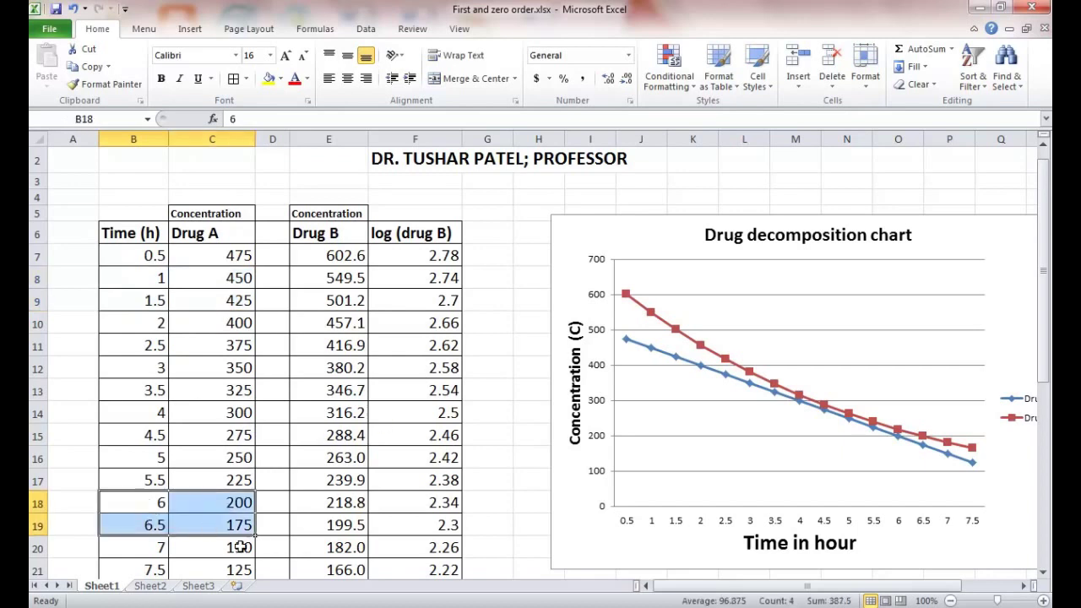
left_click(235, 527)
left_click_drag(147, 504, 241, 527)
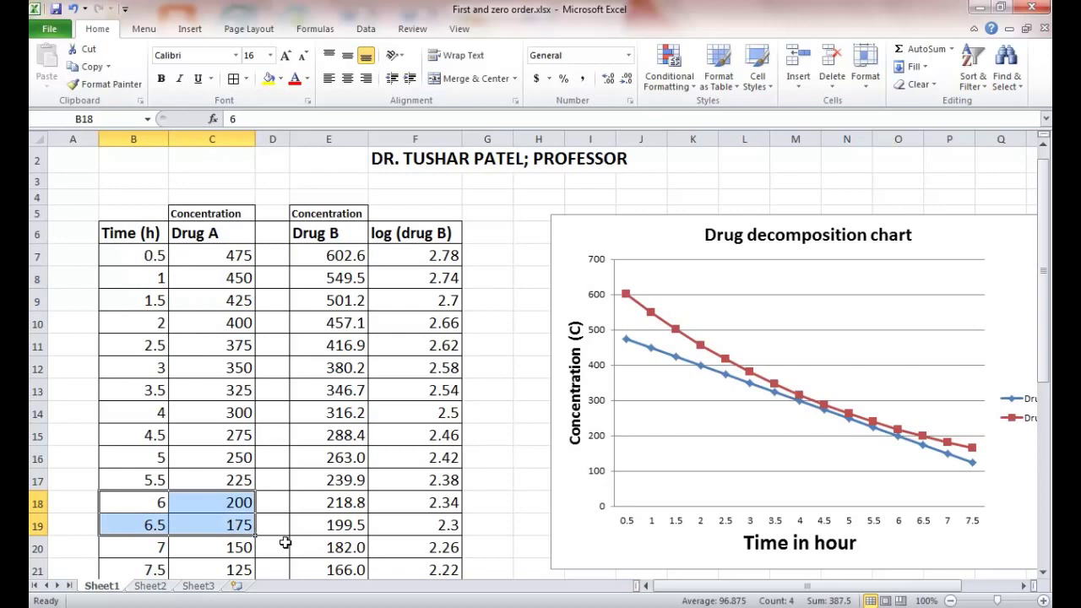
left_click(193, 503)
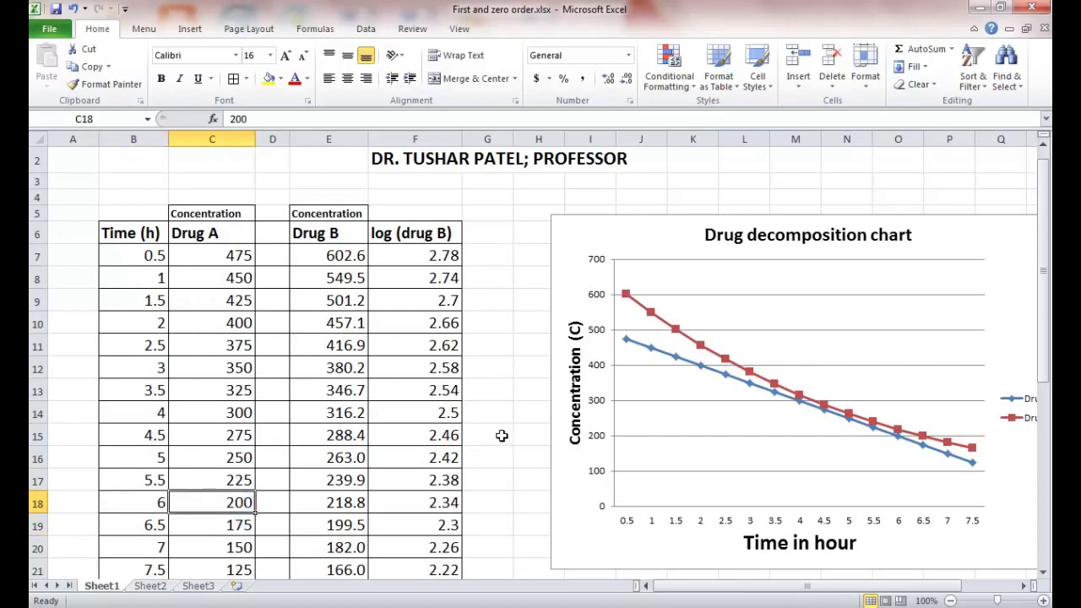
left_click(644, 347)
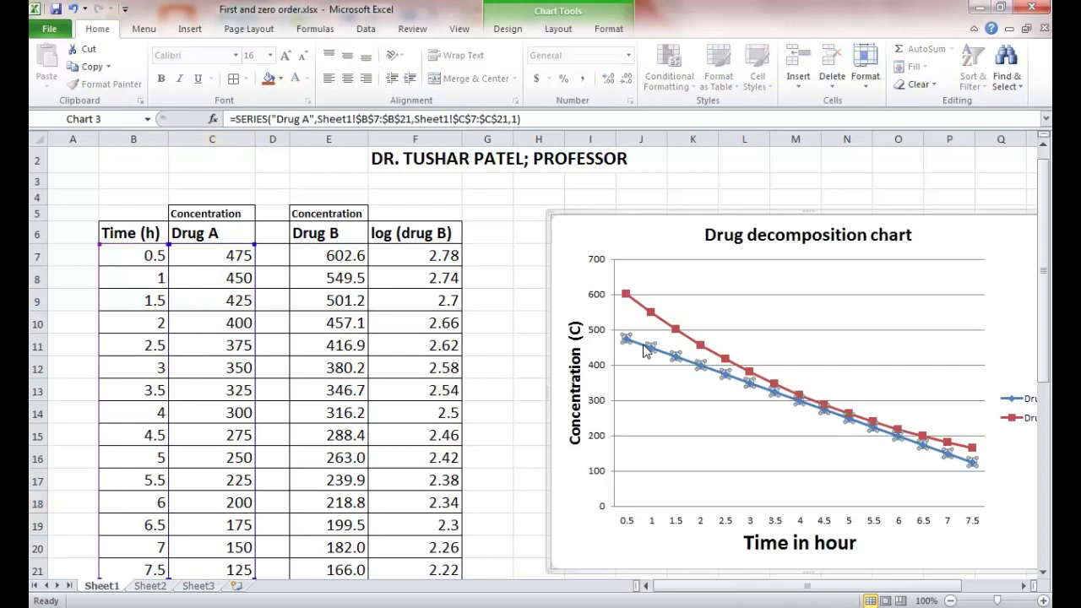
left_click_drag(698, 589, 722, 591)
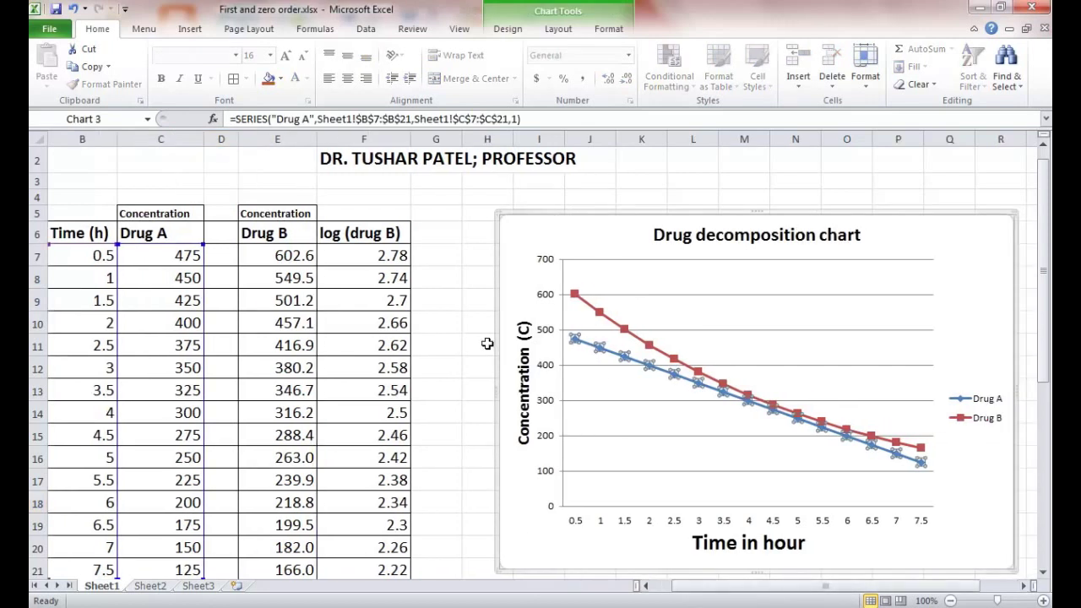
left_click(624, 358)
left_click(607, 319)
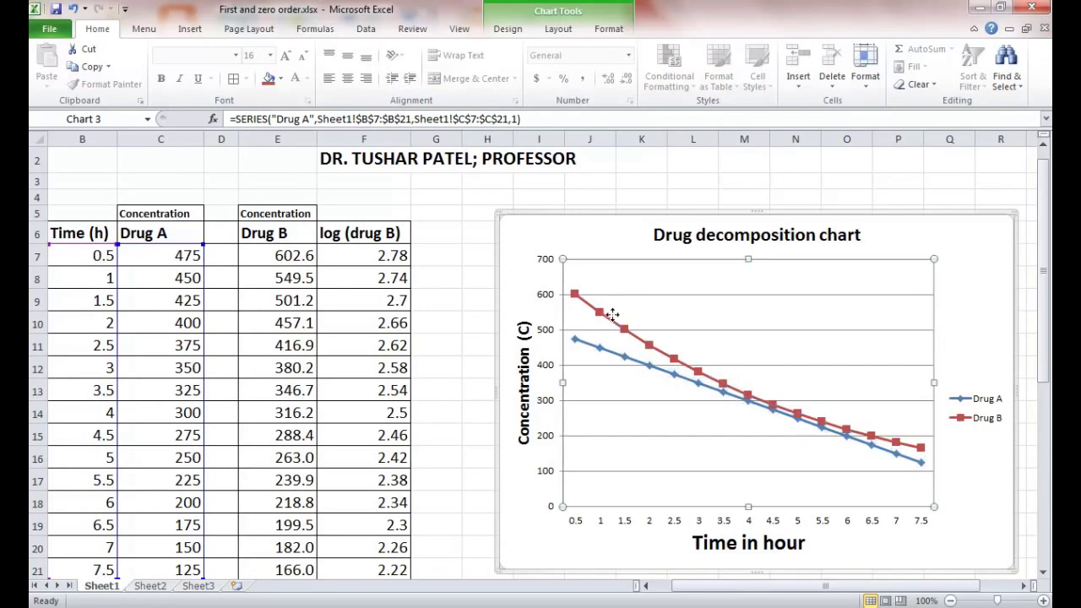
left_click(290, 258)
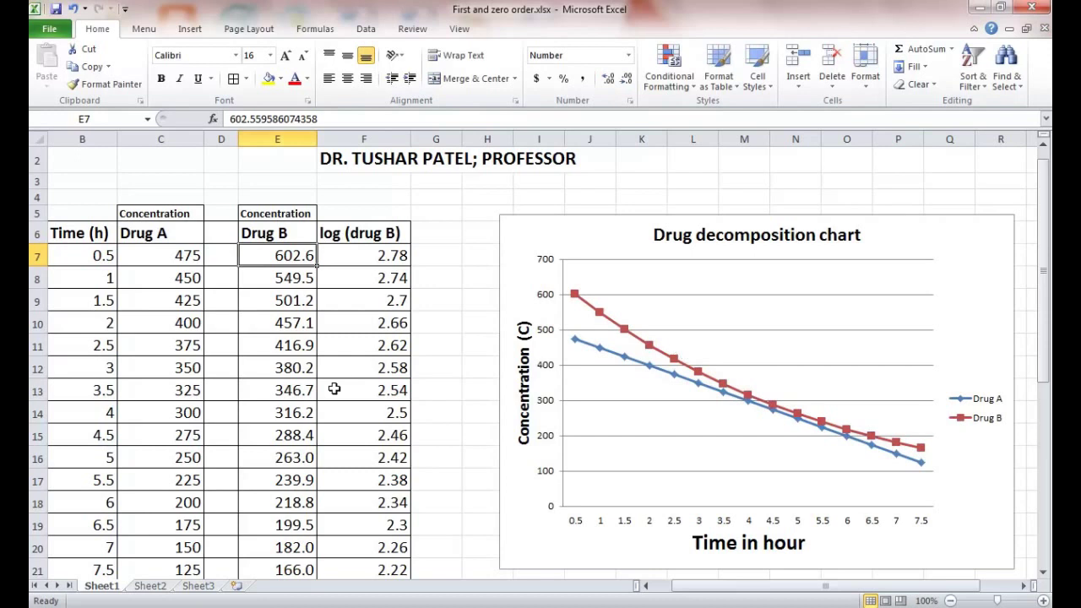
left_click_drag(300, 413, 298, 534)
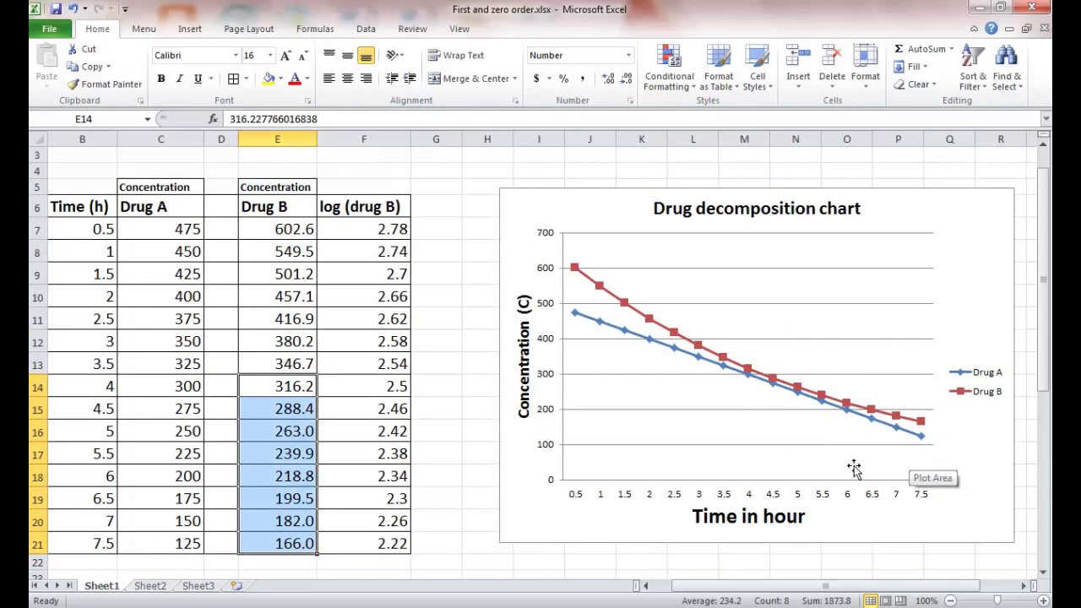
left_click(650, 318)
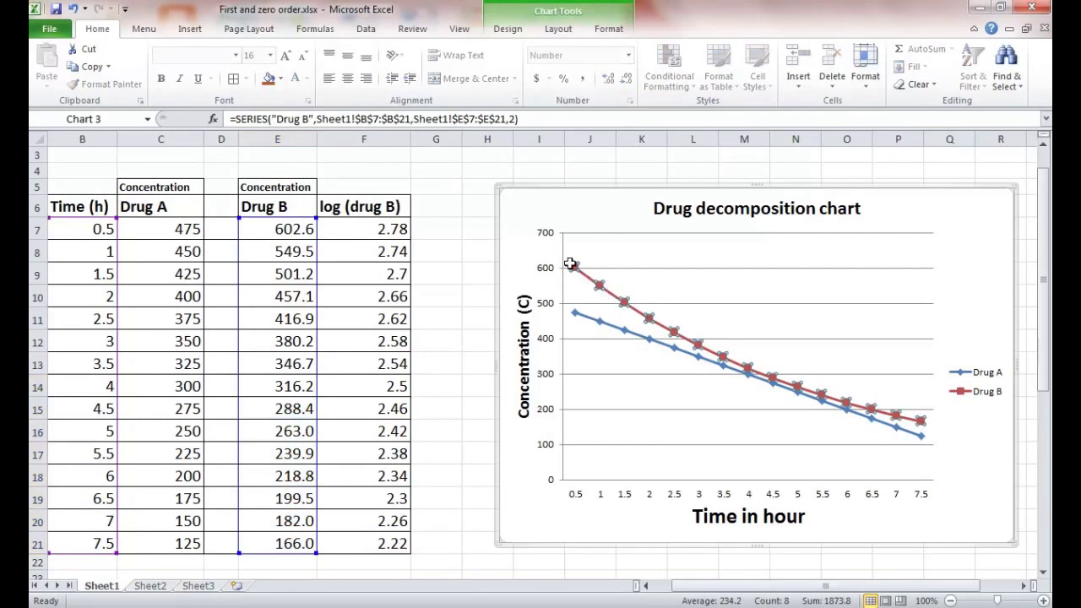
mouse_move(625, 302)
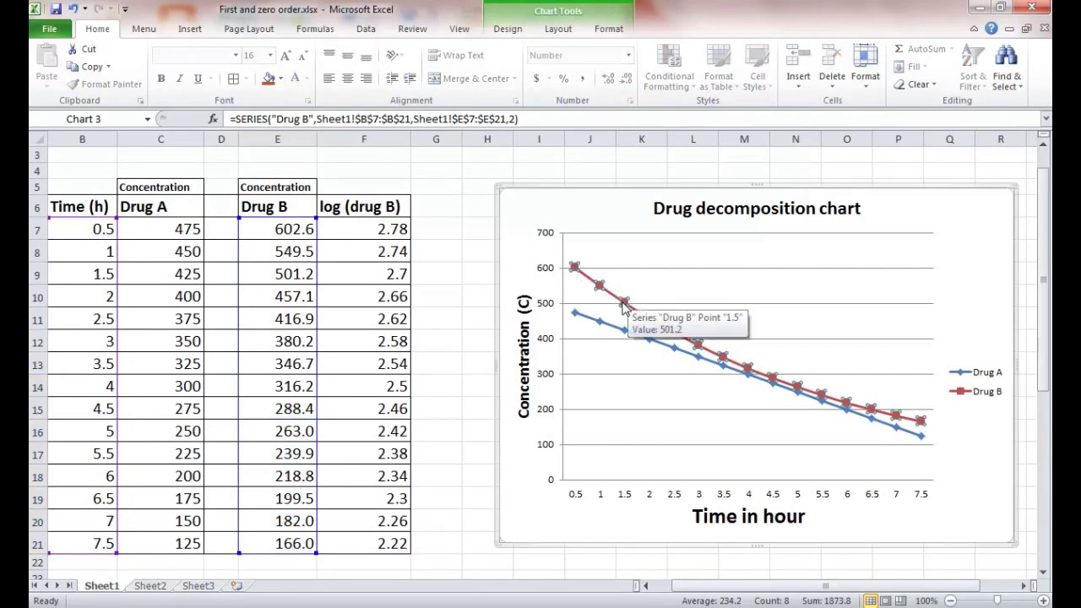
left_click(604, 324)
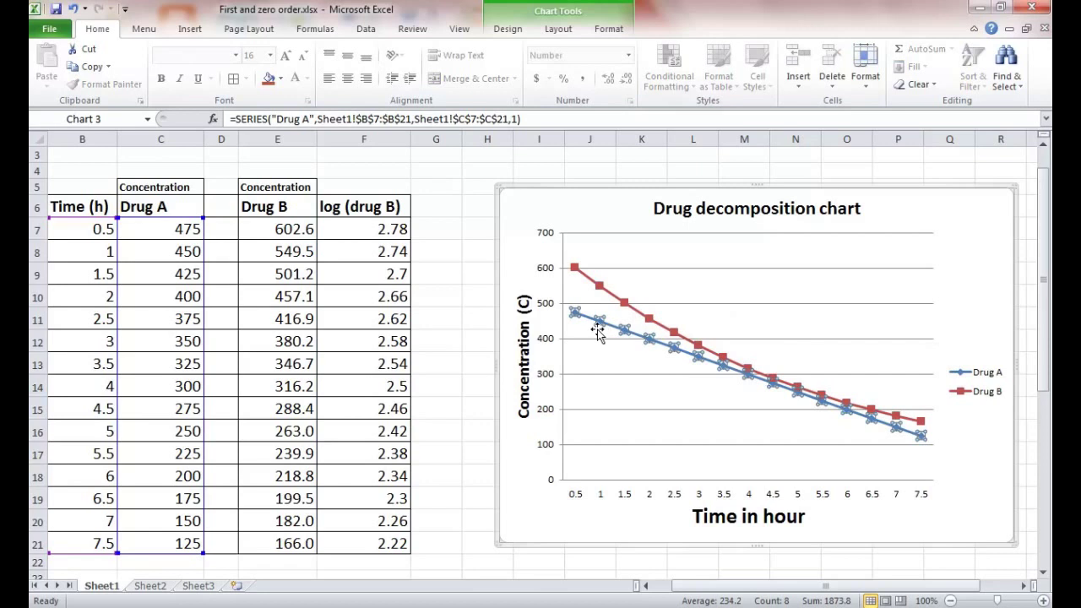
mouse_move(601, 326)
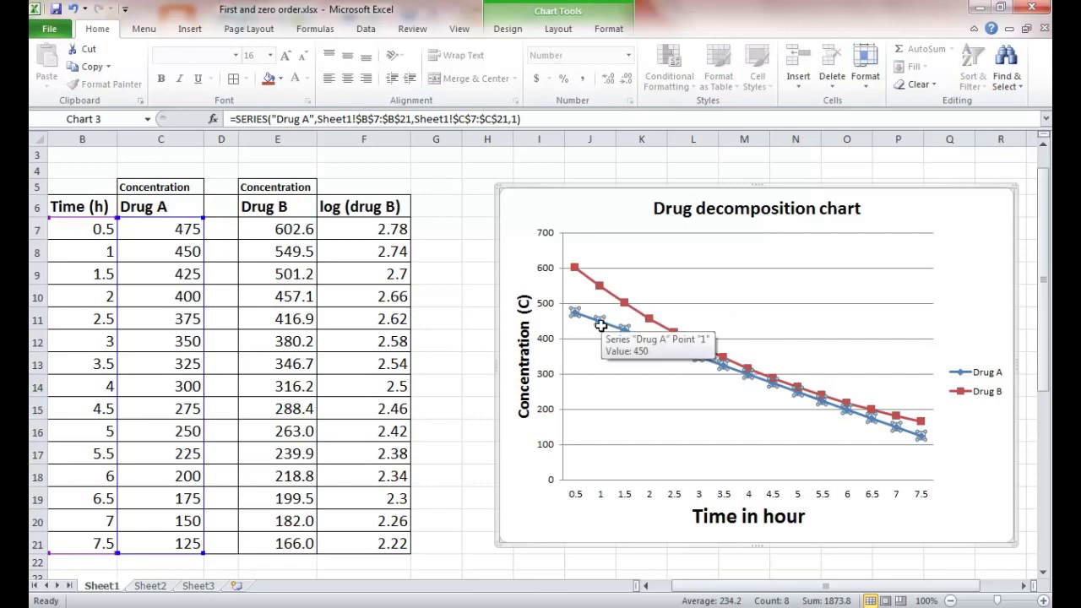
scroll(394, 442, "down", 2)
scroll(394, 442, "up", 1)
scroll(310, 466, "down", 1)
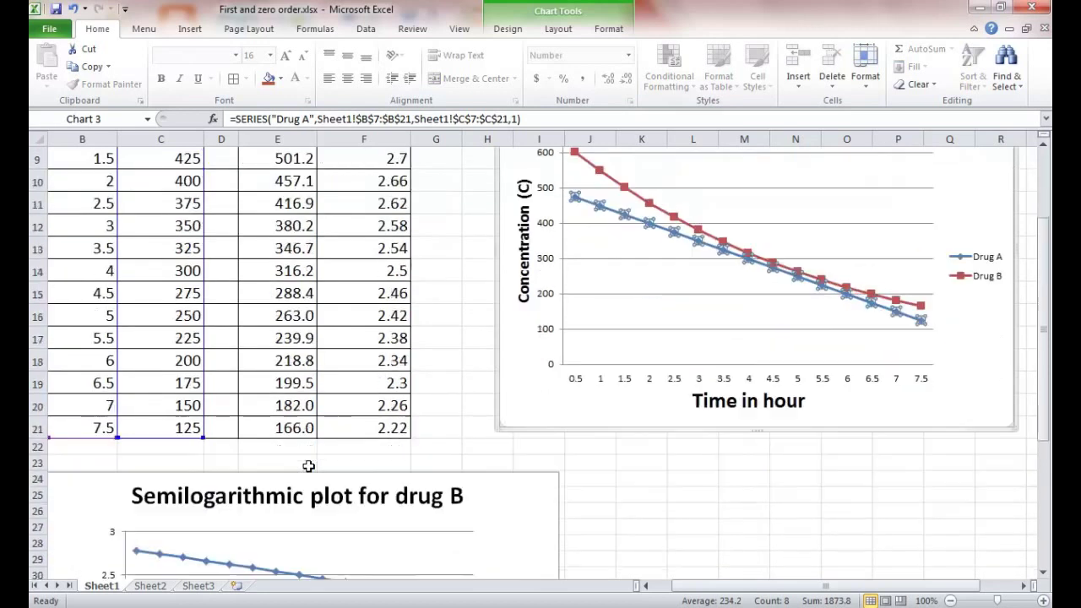
scroll(421, 465, "up", 3)
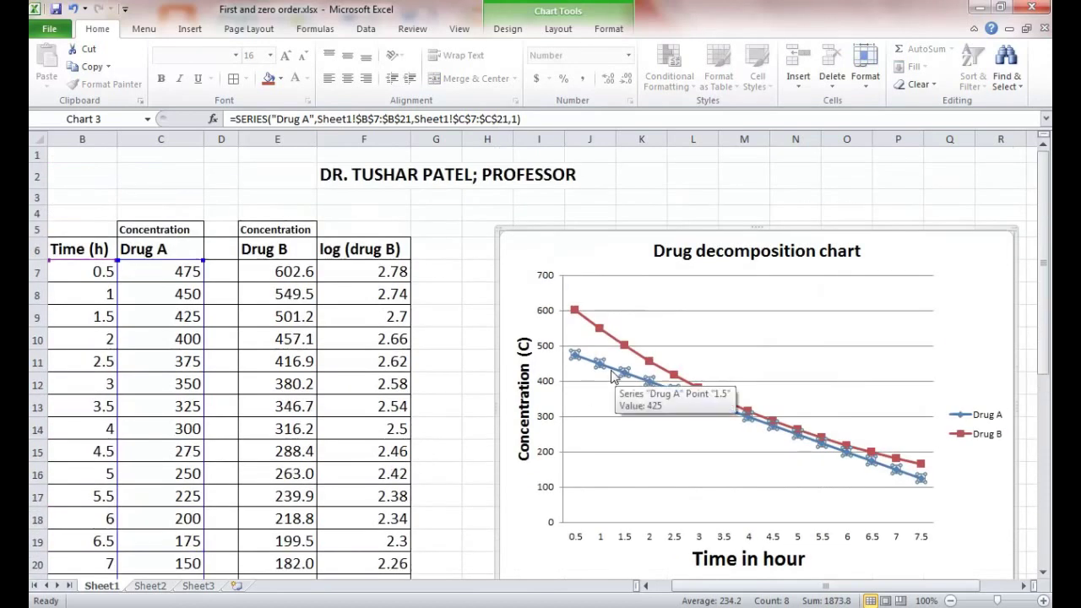
left_click(599, 364)
left_click(616, 371)
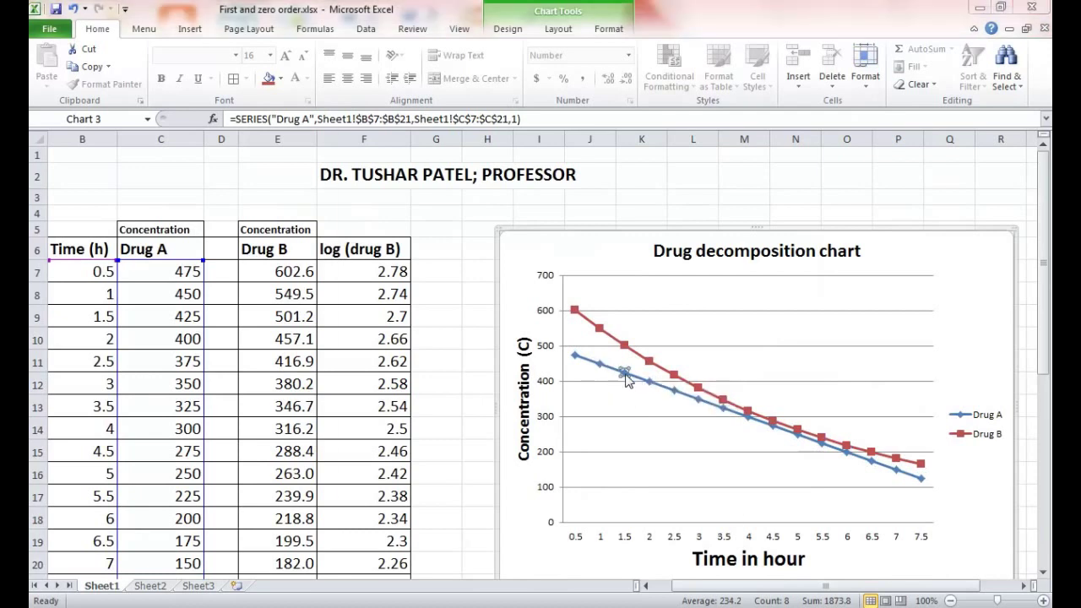
double_click(627, 380)
left_click(695, 501)
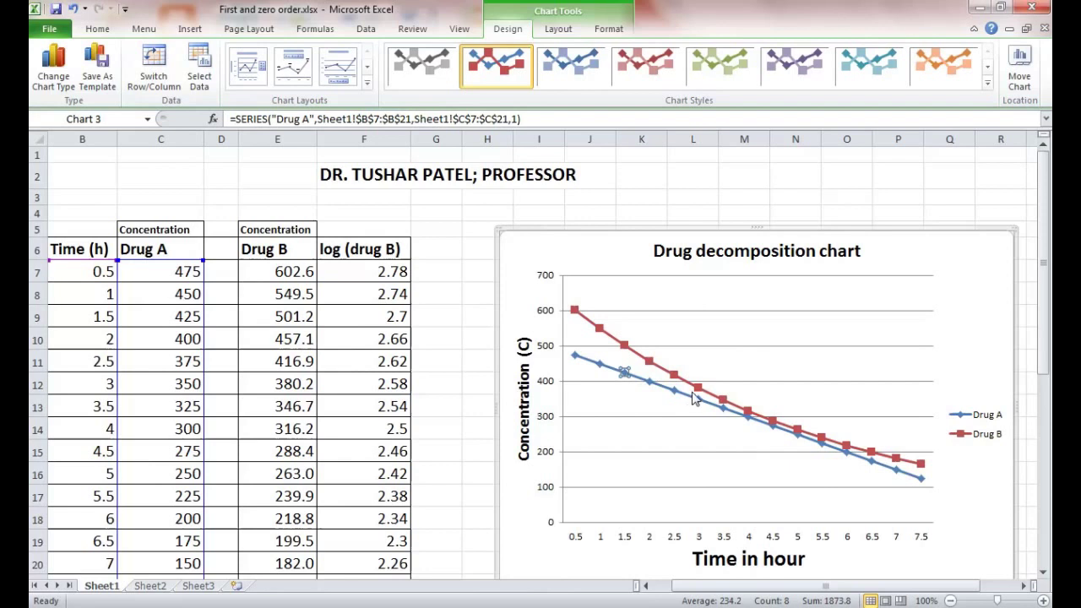
scroll(592, 447, "down", 5)
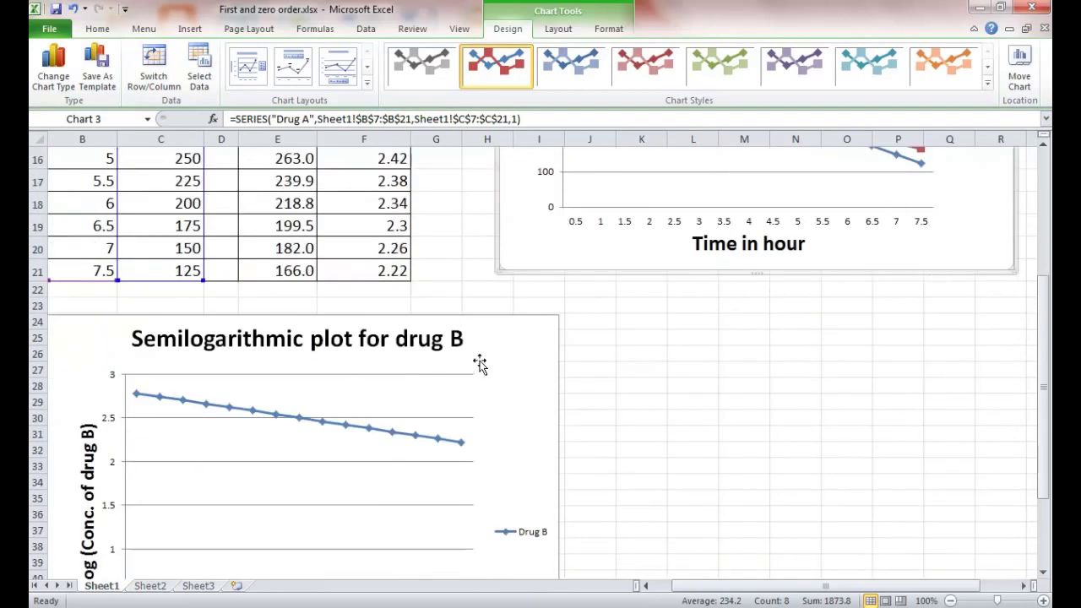
- Zoom the sheet out to 70% and select the Drug B series in the semilog plot
left_click(524, 376)
scroll(499, 397, "down", 2)
scroll(477, 415, "up", 1)
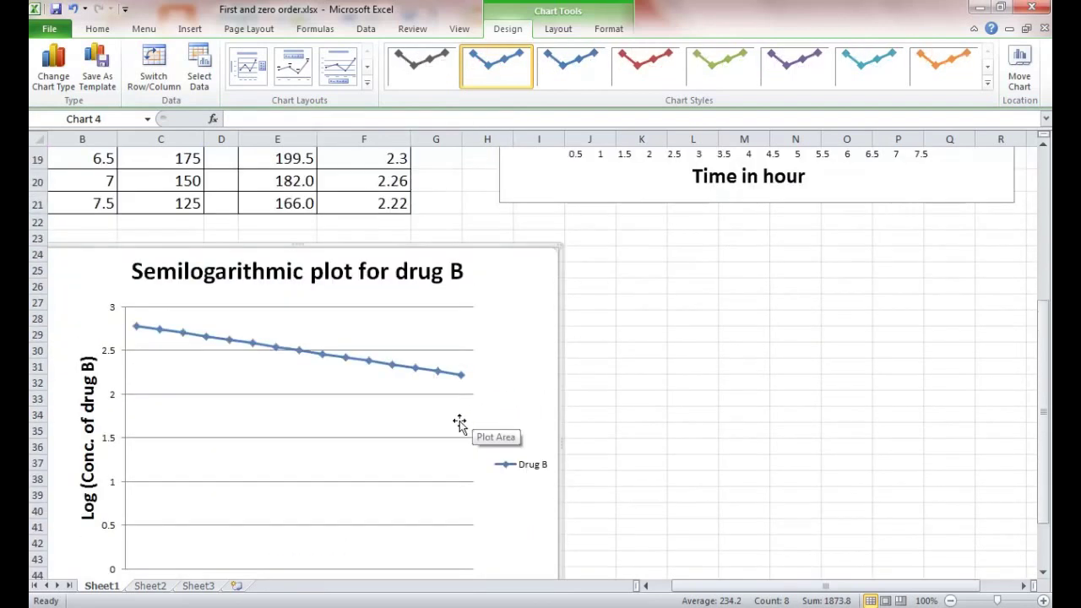
scroll(459, 423, "down", 1)
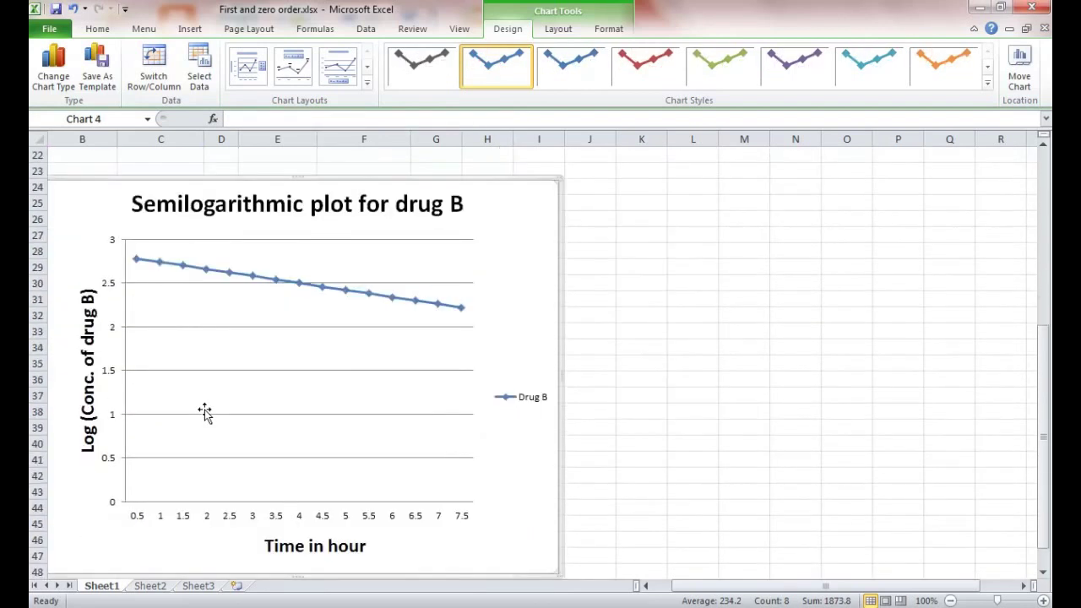
left_click(951, 600)
left_click(951, 600)
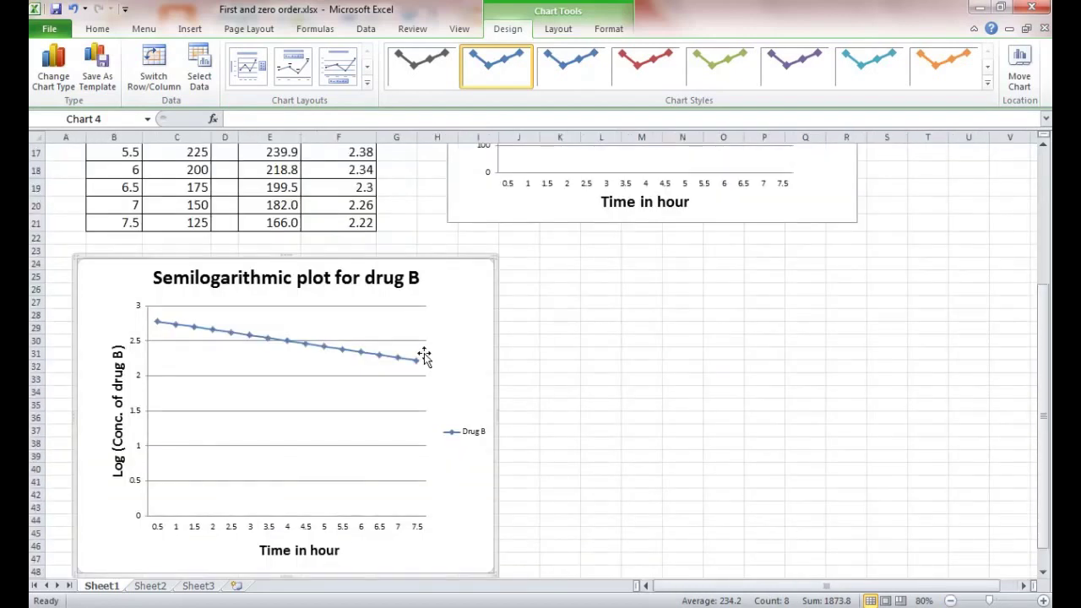
left_click(332, 348)
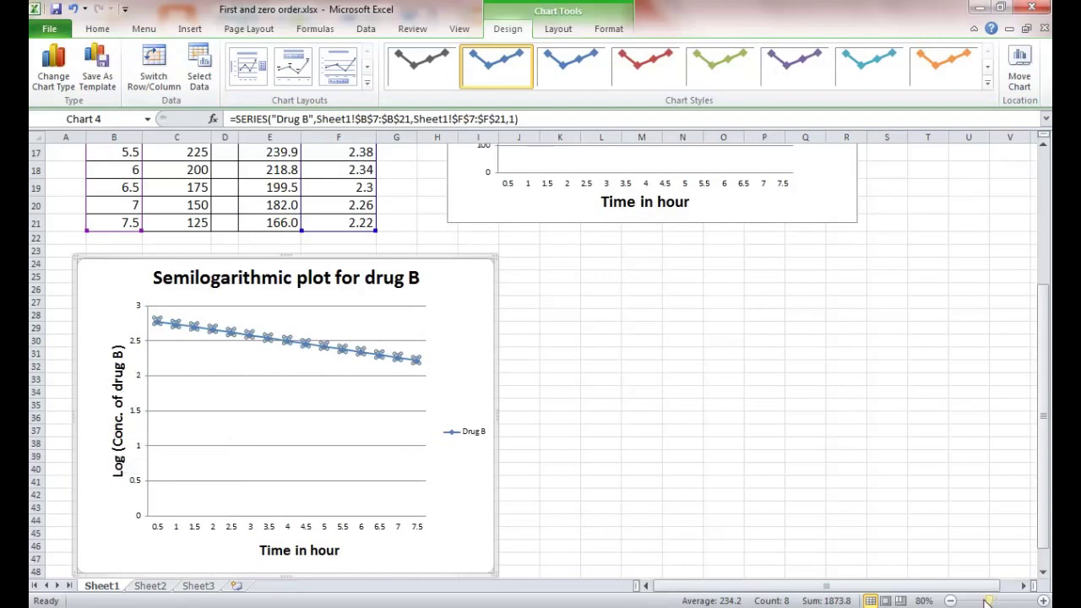
left_click_drag(1045, 517, 1045, 541)
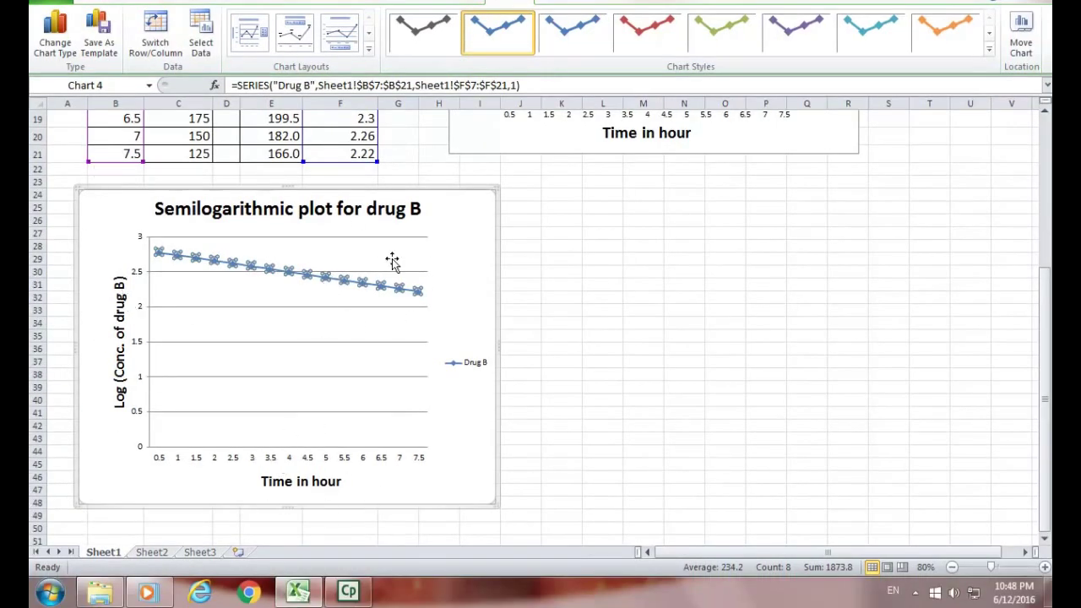
- Zoom back to 100%, return to the table, and select the Drug A line in the decomposition chart
left_click(952, 567)
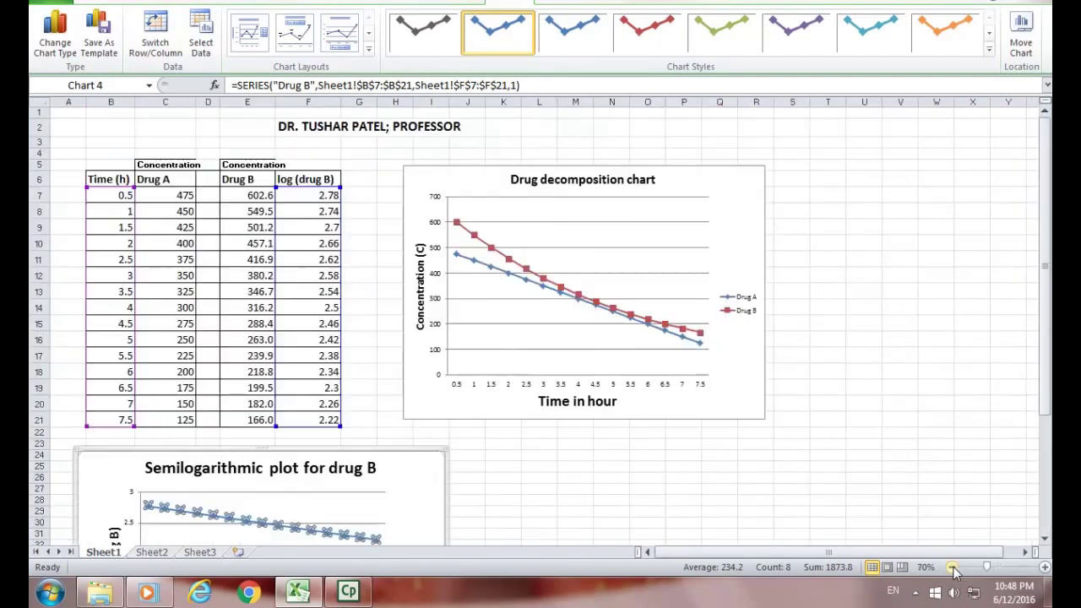
mouse_move(1048, 395)
left_mouse_down()
mouse_move(1049, 461)
mouse_move(1049, 399)
left_mouse_up()
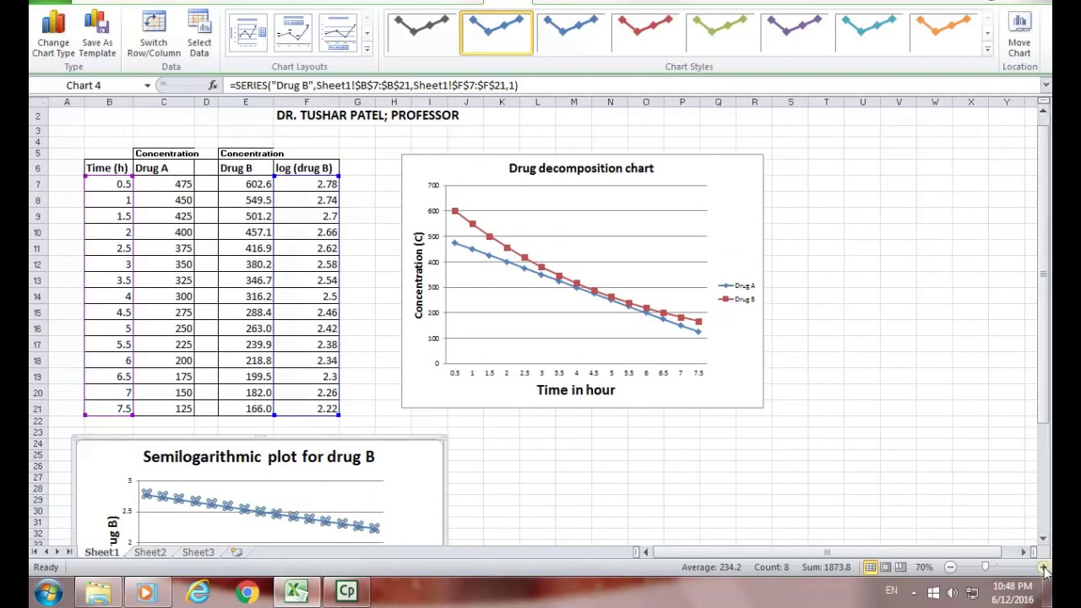
left_click(1044, 567)
left_click(1045, 567)
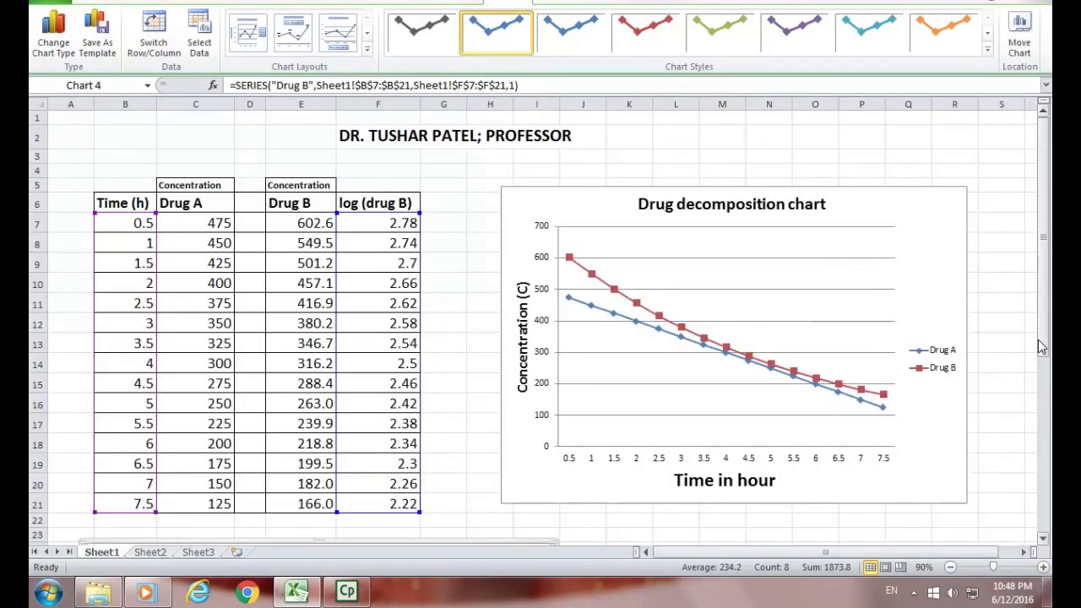
left_click(1045, 567)
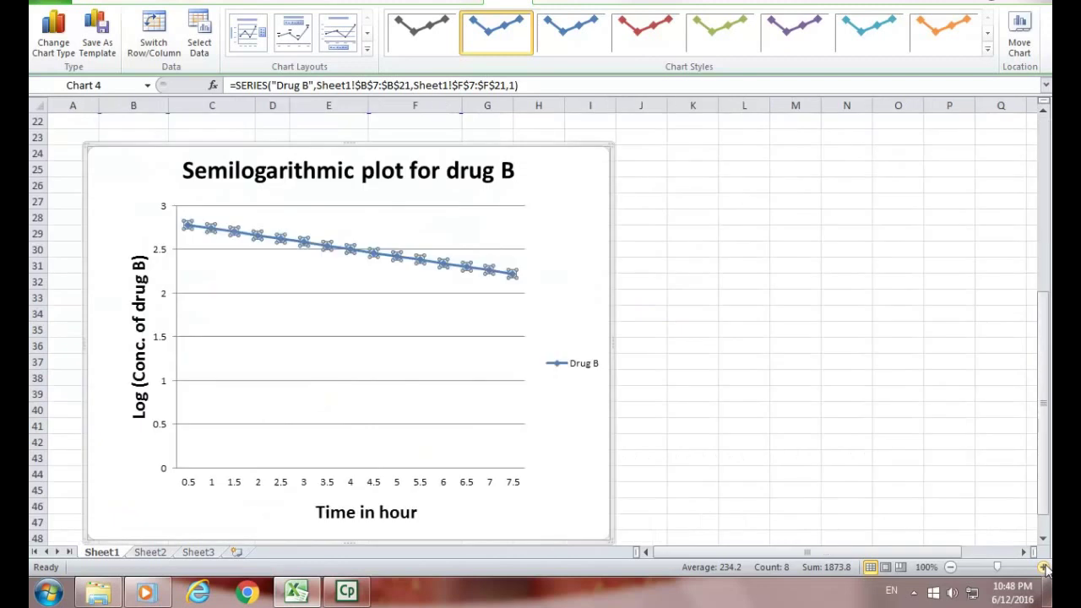
left_click_drag(1047, 365, 1047, 240)
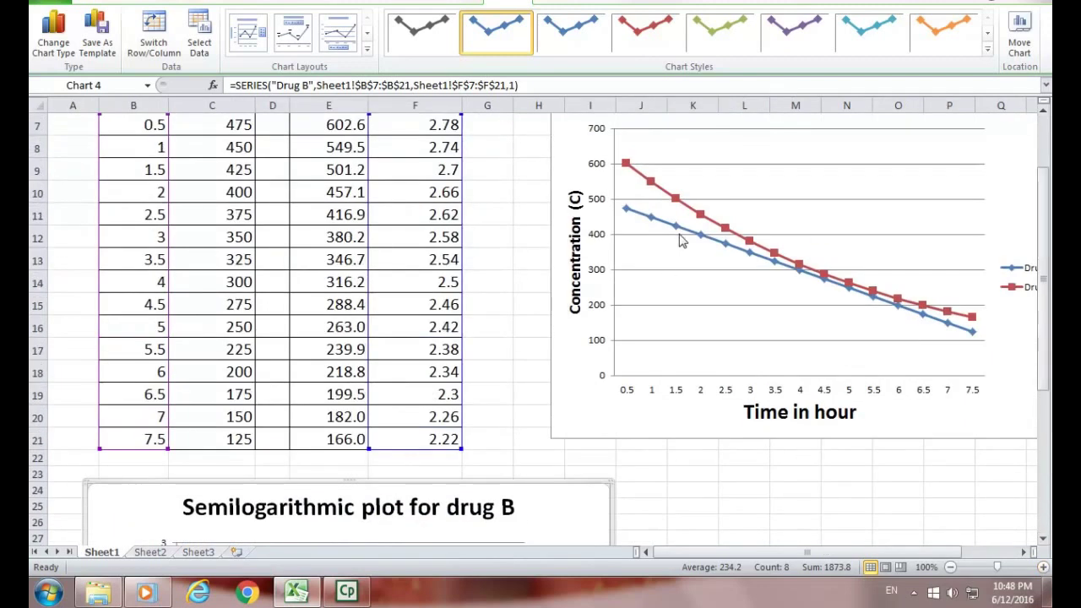
scroll(688, 237, "up", 2)
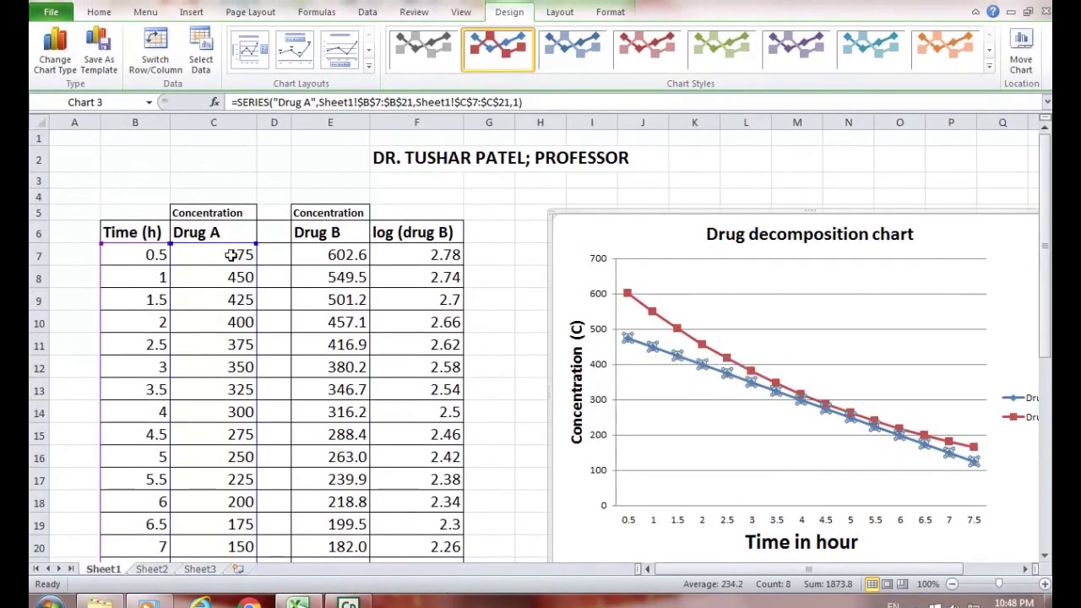
left_click(230, 255)
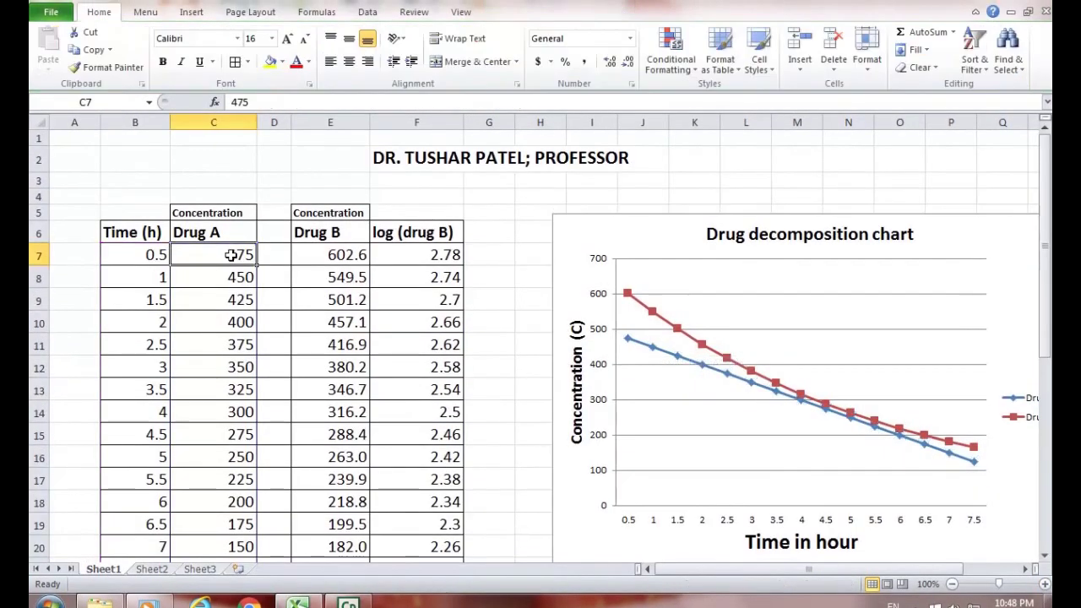
left_click(676, 360)
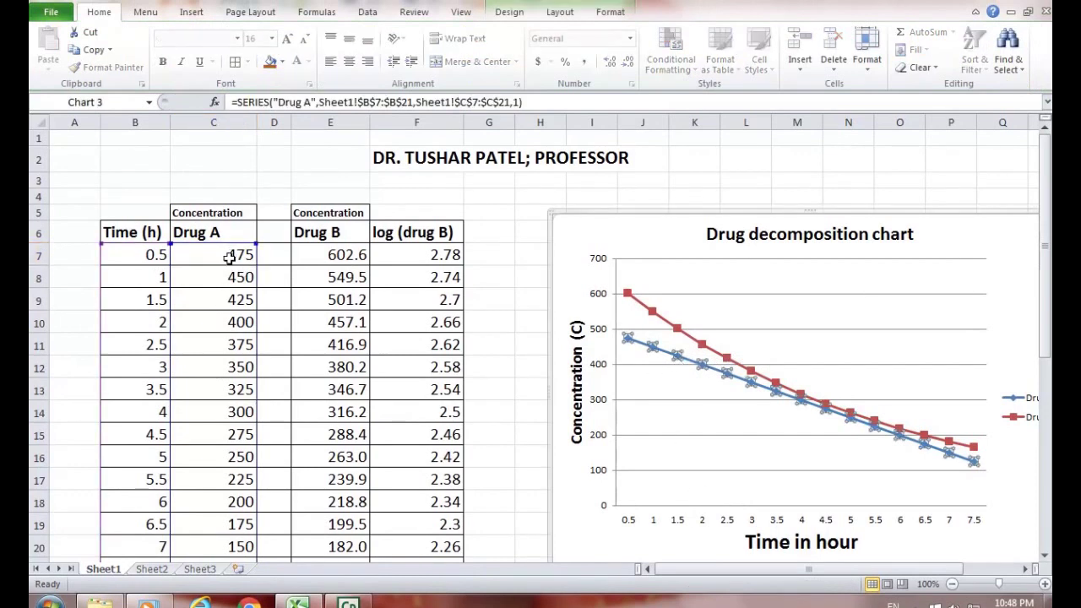
scroll(233, 483, "down", 1)
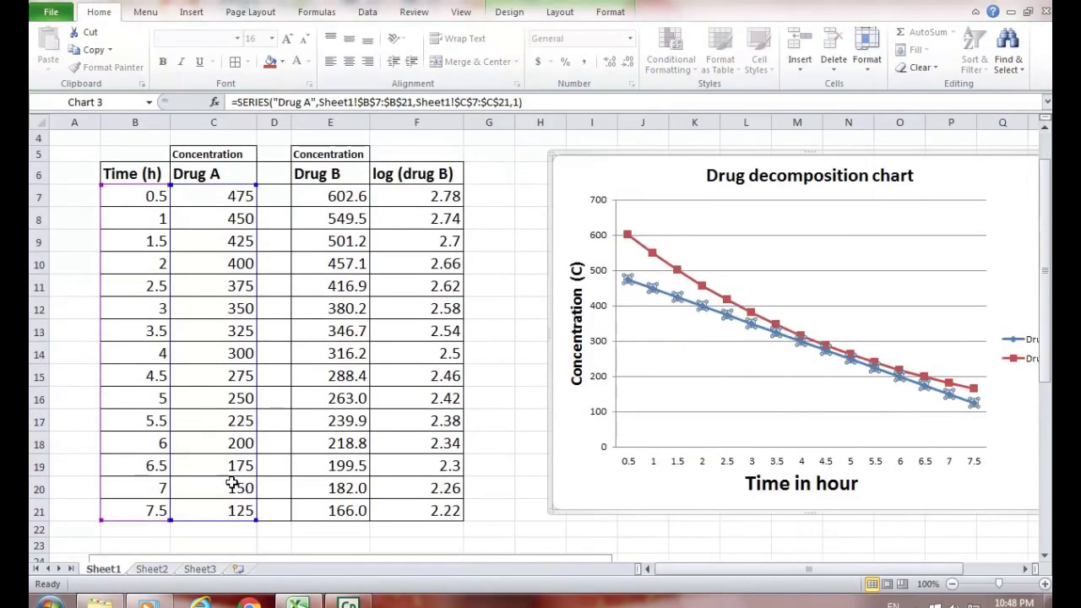
- Enter a bold 'ZERO ORDER' label in C22 under the Drug A column
left_click(219, 532)
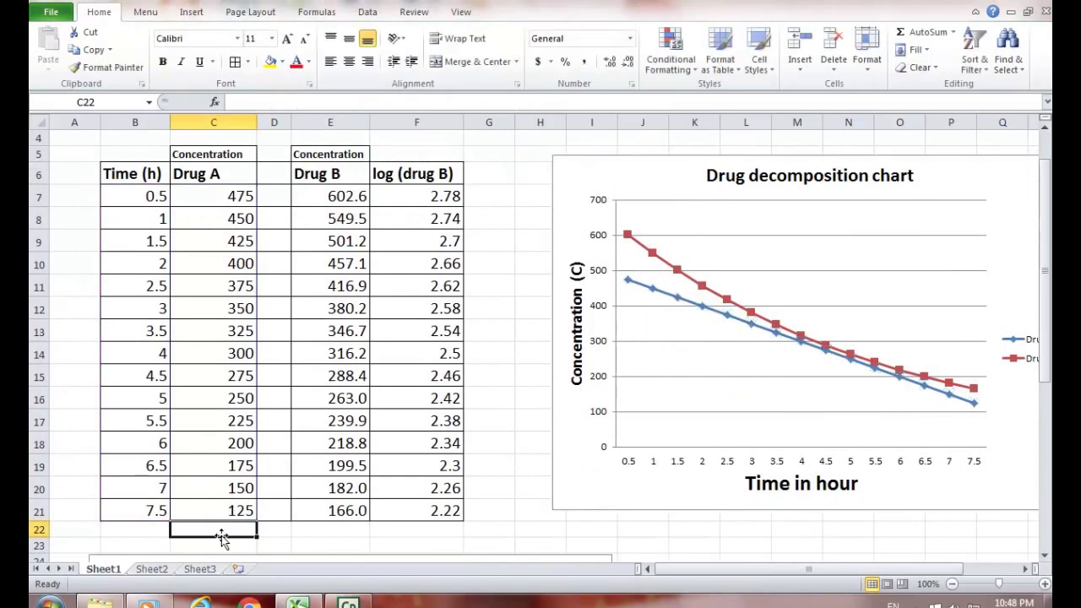
type("ZERO ORDER")
left_click(330, 538)
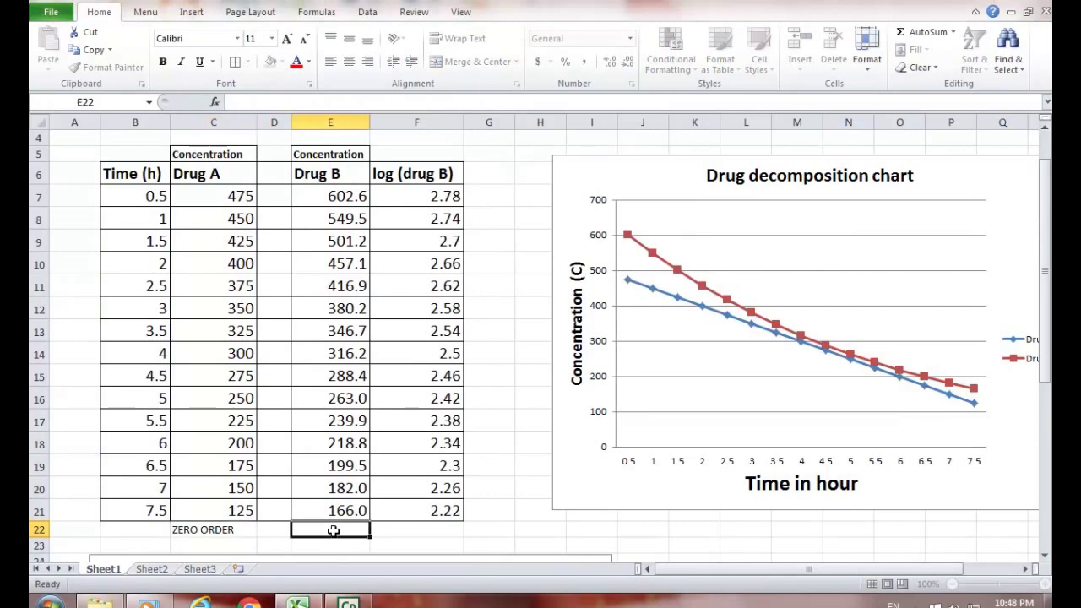
key("Left")
key("Left")
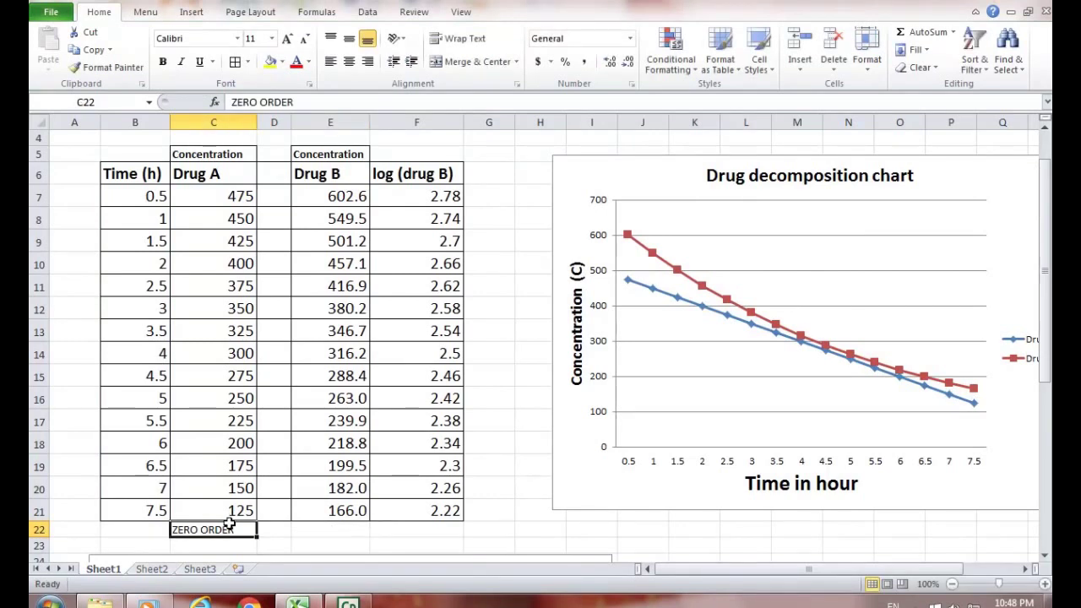
left_click(162, 62)
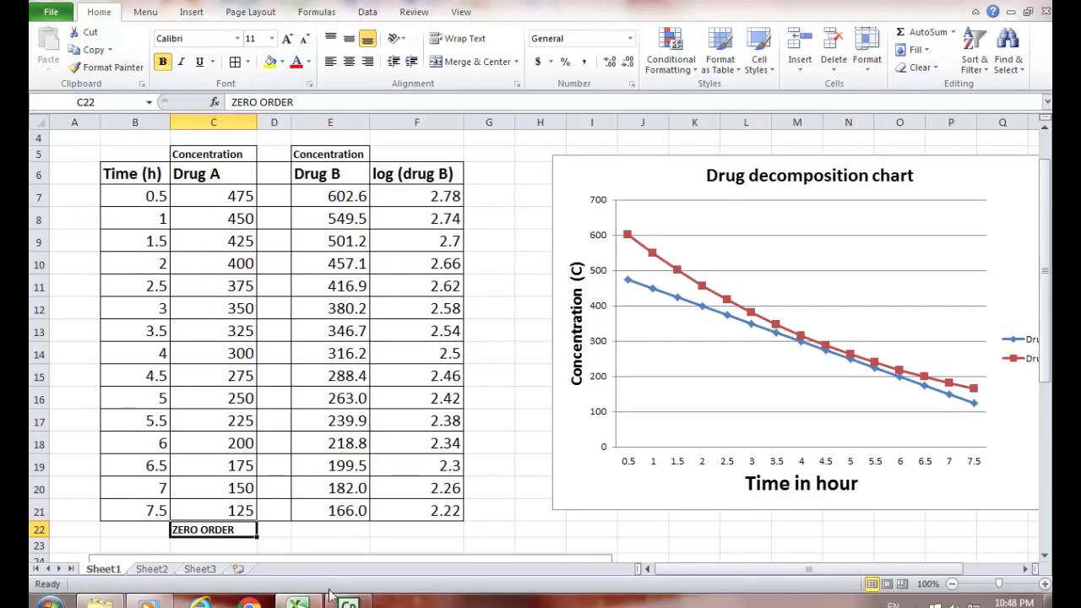
- Enter 'FIRST ORDER' in E22 under the Drug B column
left_click(332, 532)
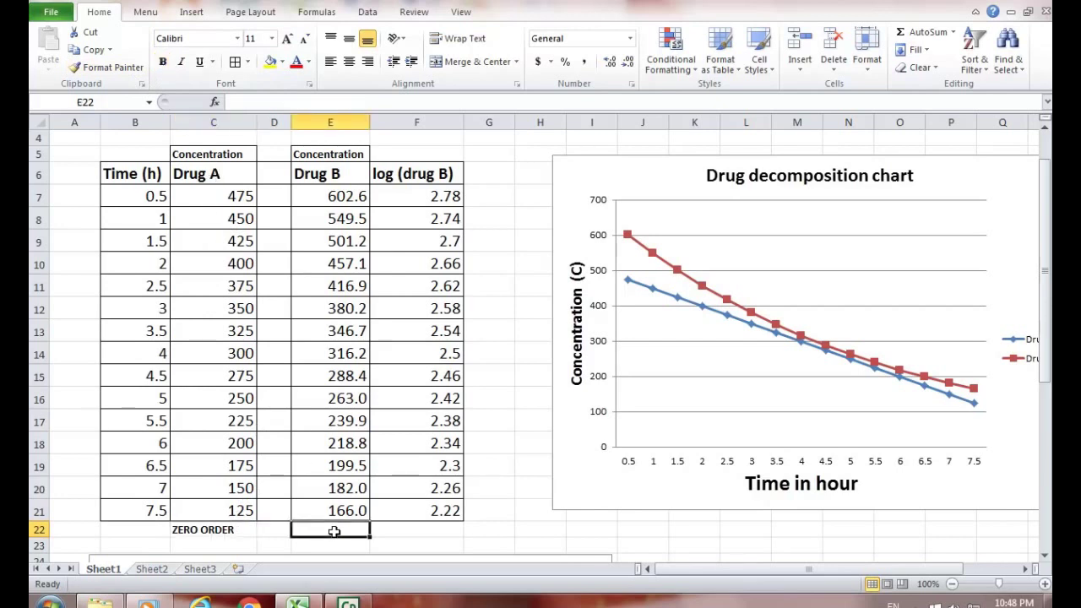
left_click(665, 269)
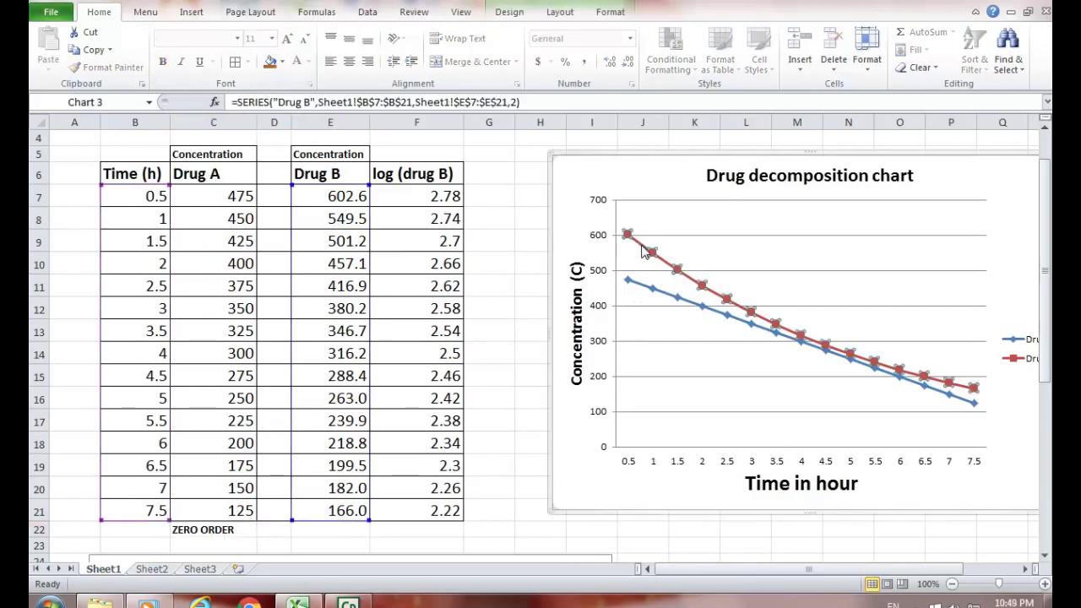
left_click(336, 530)
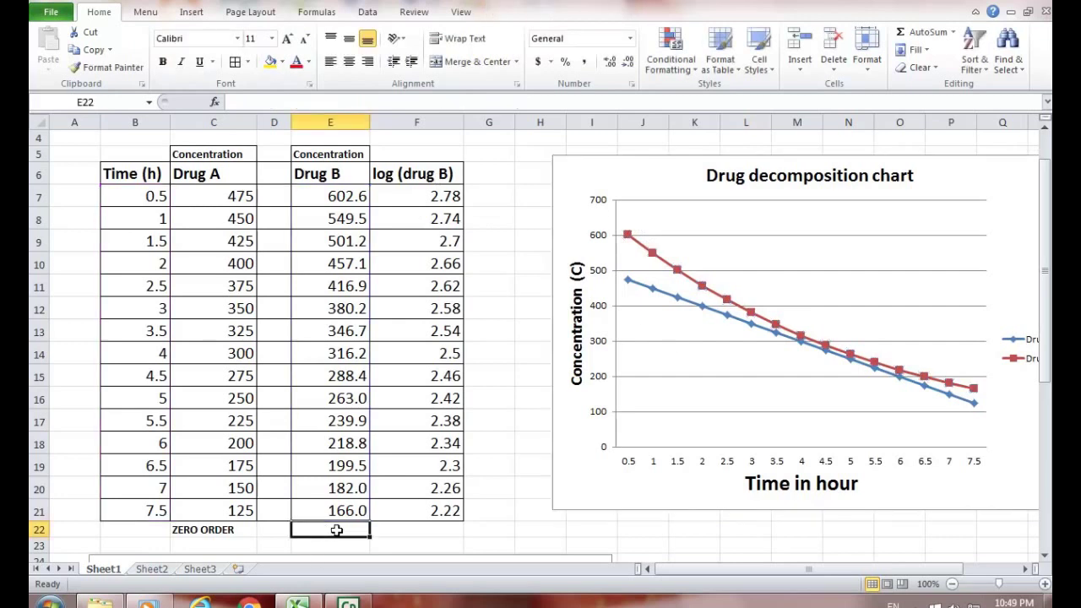
type("FIRST OR")
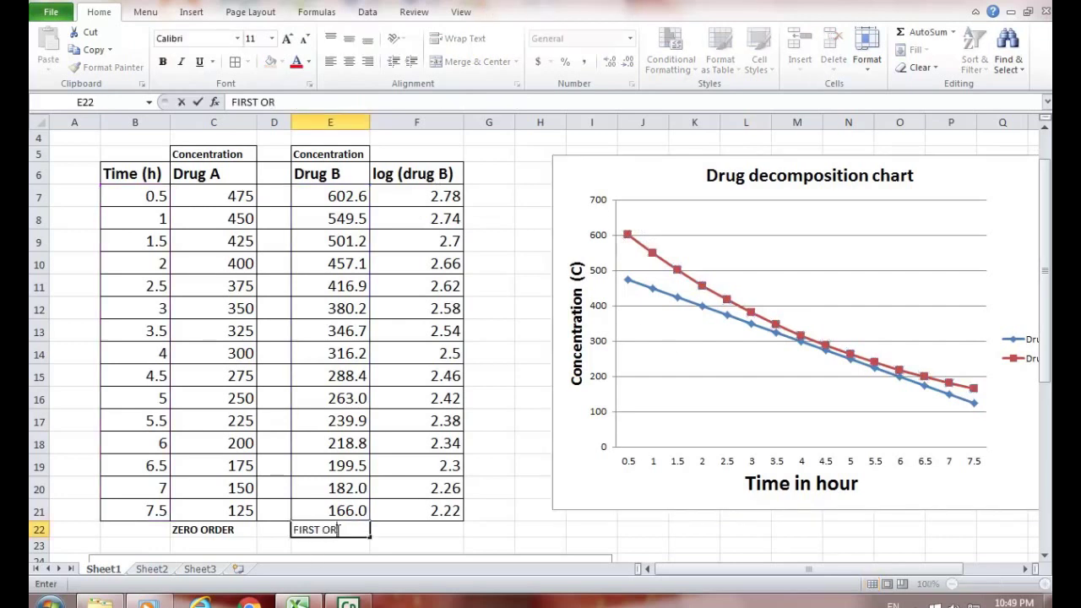
type("DER")
left_click(376, 529)
left_click(338, 530)
left_click(205, 531)
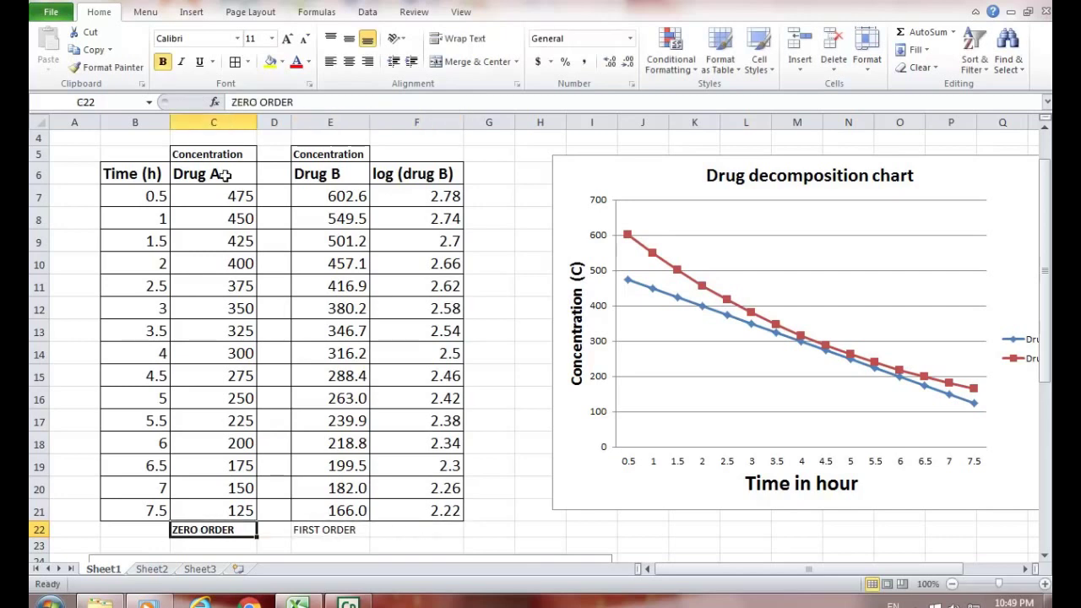
- Give cells C22 (ZERO ORDER) and E22 (FIRST ORDER) a green fill
left_click(282, 63)
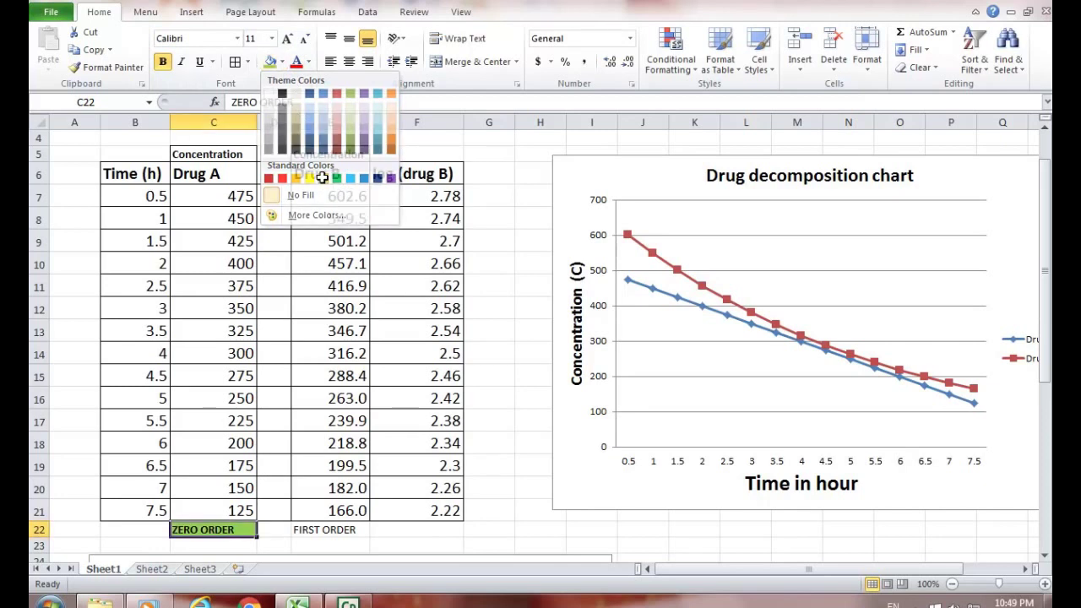
left_click(323, 178)
left_click(315, 531)
left_click(269, 62)
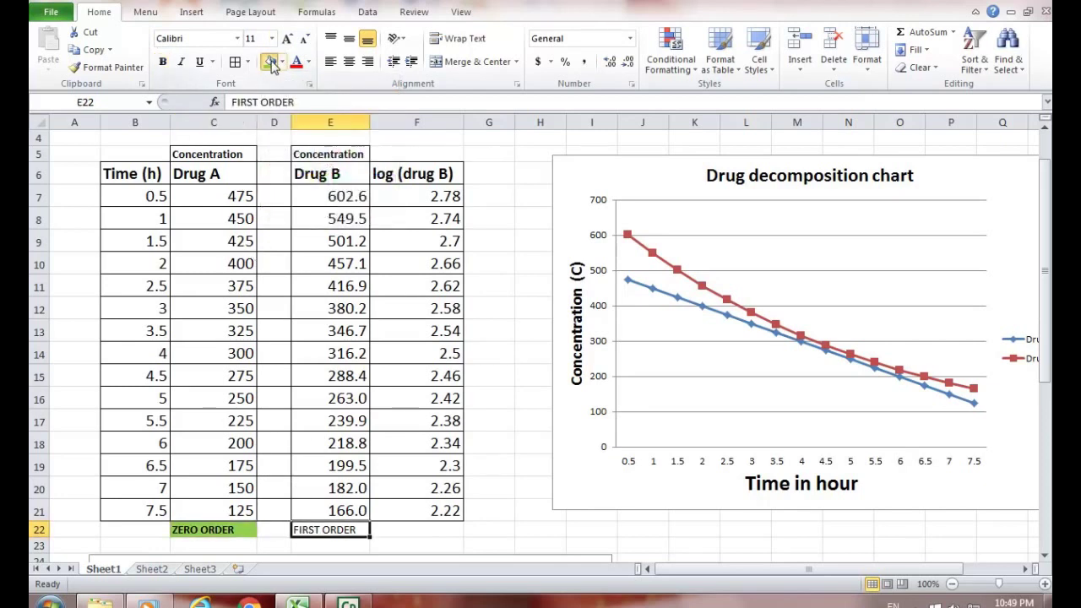
left_click(476, 530)
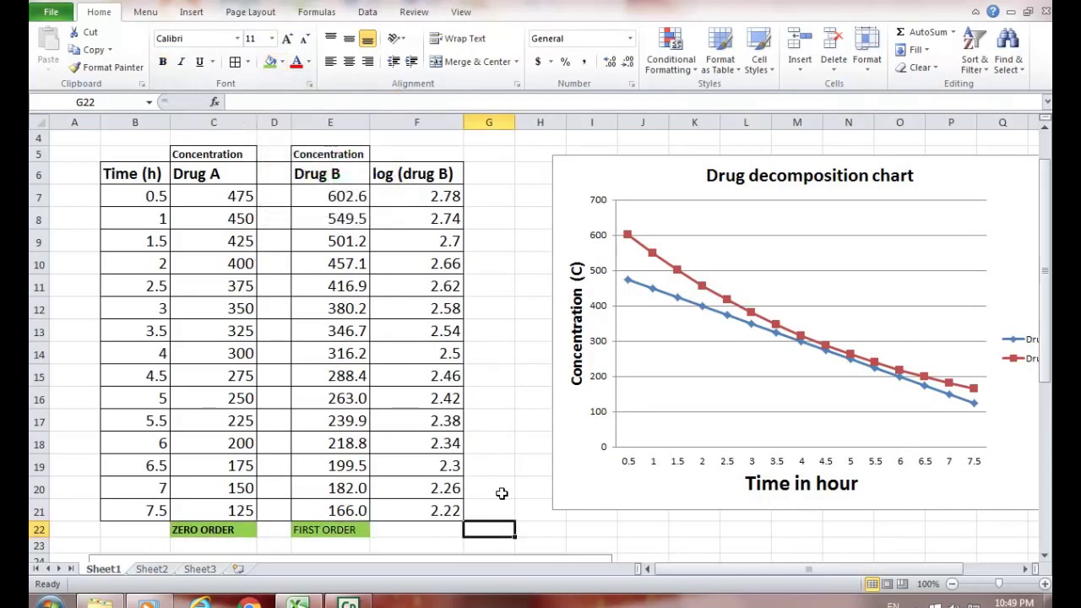
left_click(686, 279)
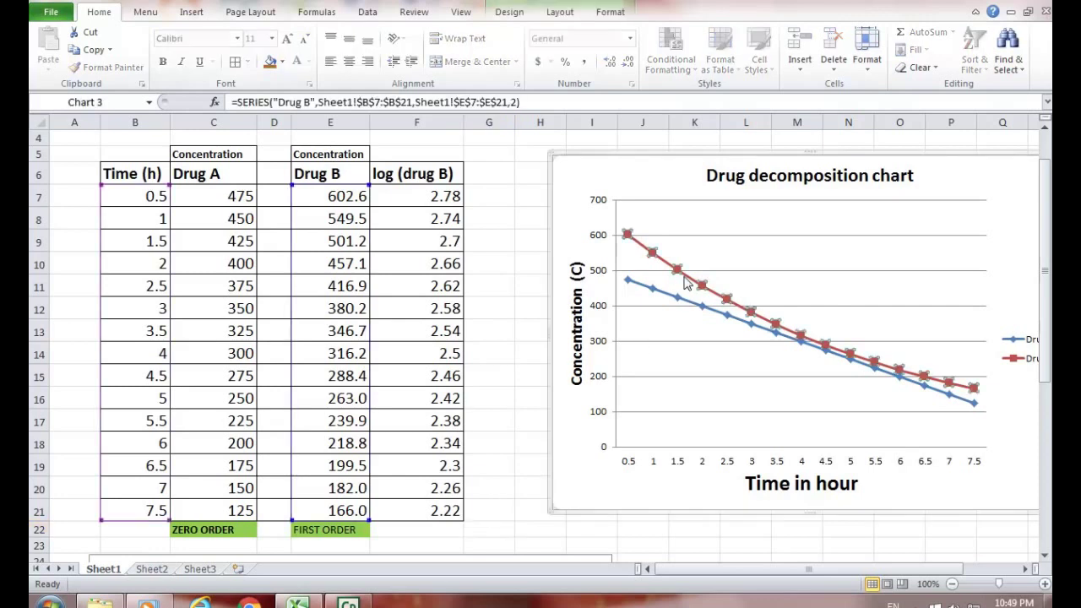